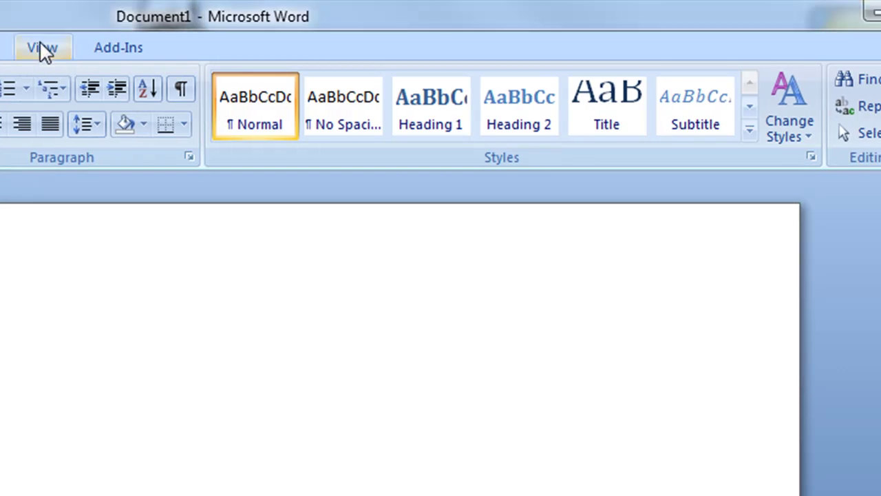
Start a new macro recording from View > Macros and name it BoldItalicUnderline.
click(42, 48)
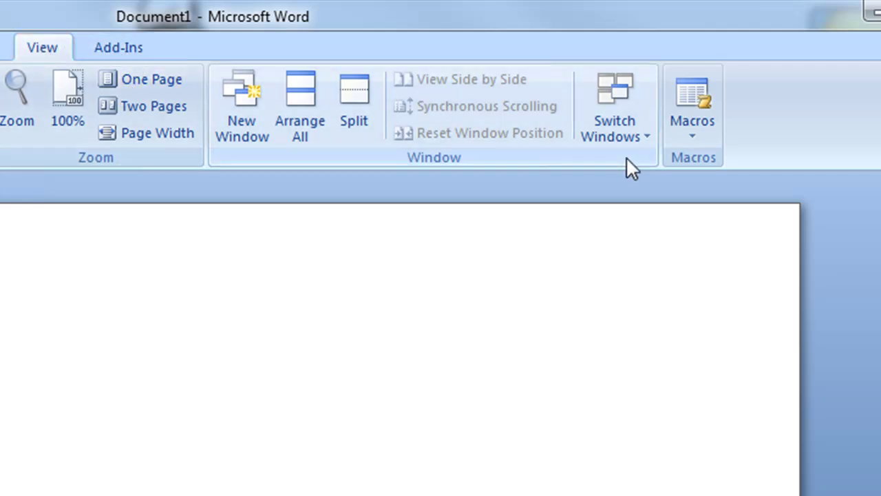
click(695, 136)
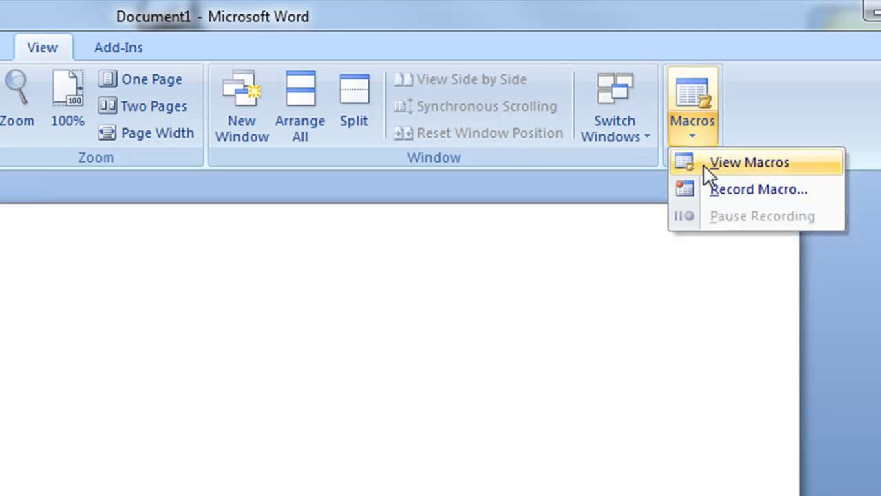
click(725, 199)
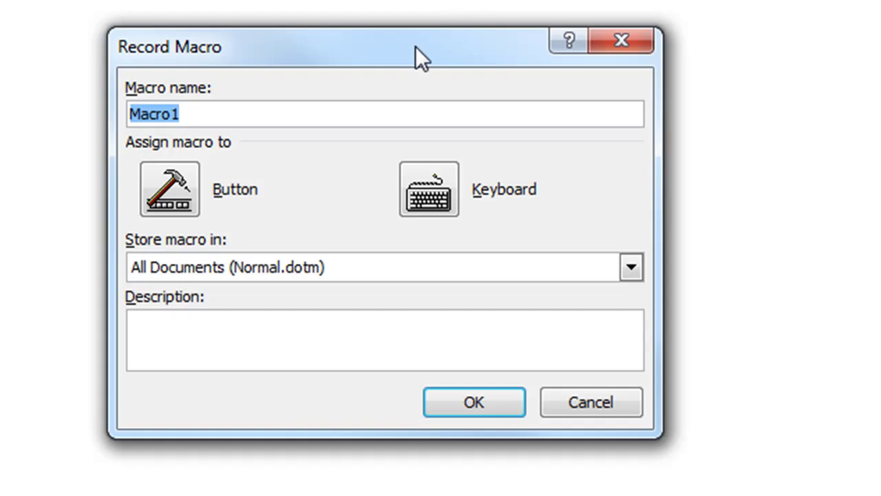
text(Bol)
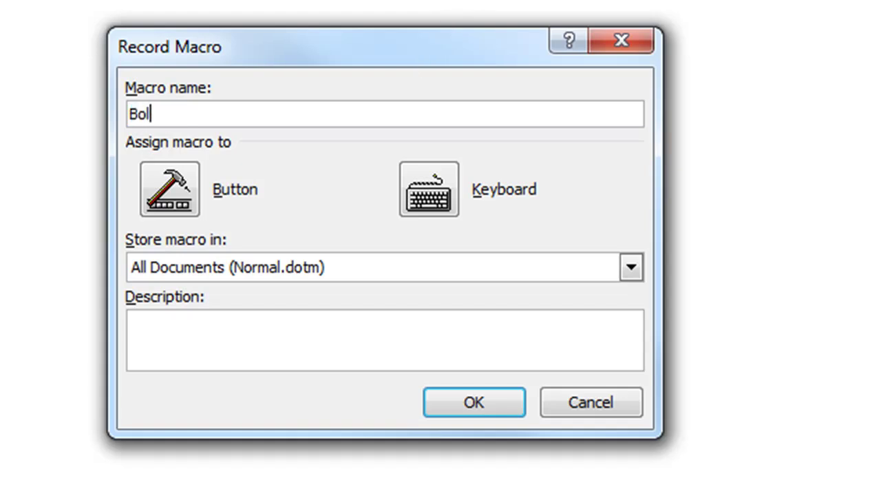
text(dItali)
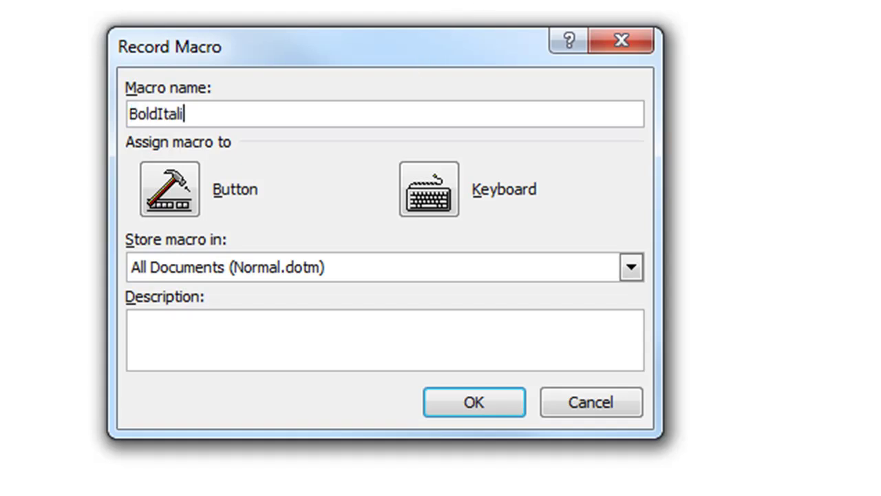
text(cUnderline)
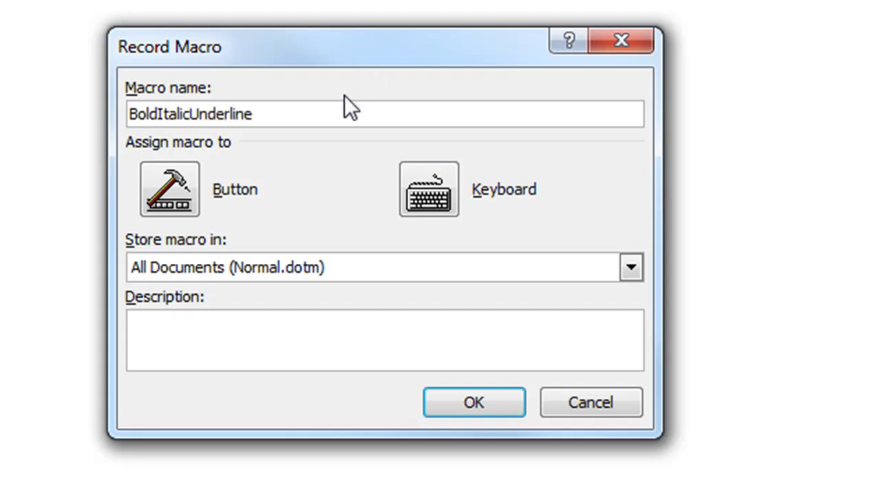
Add the BoldItalicUnderline macro to the Quick Access Toolbar for Document1 only.
click(163, 179)
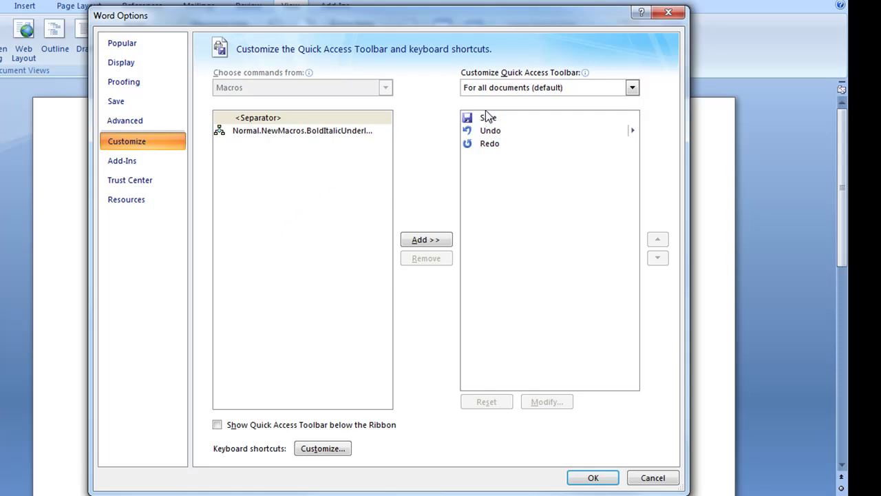
click(533, 88)
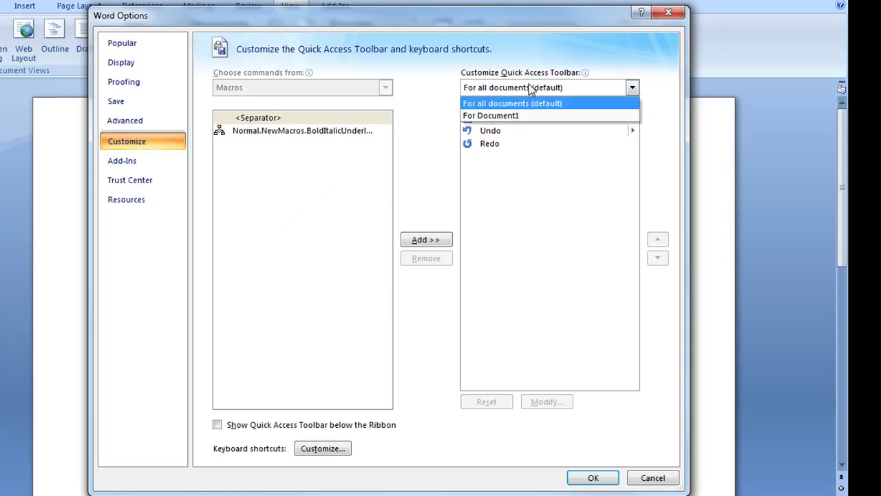
click(526, 117)
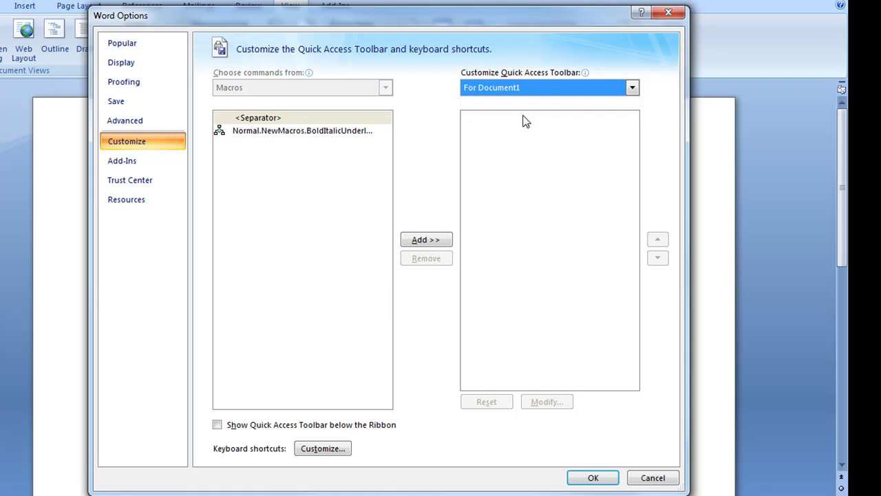
click(278, 131)
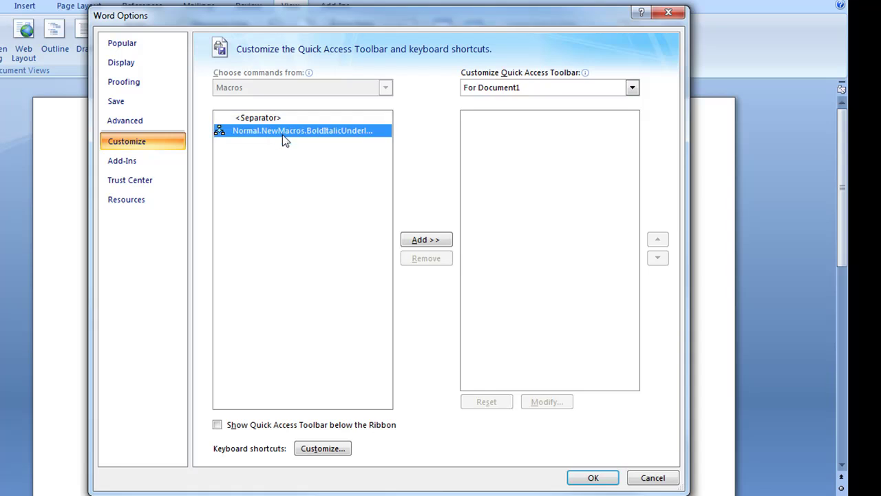
click(423, 243)
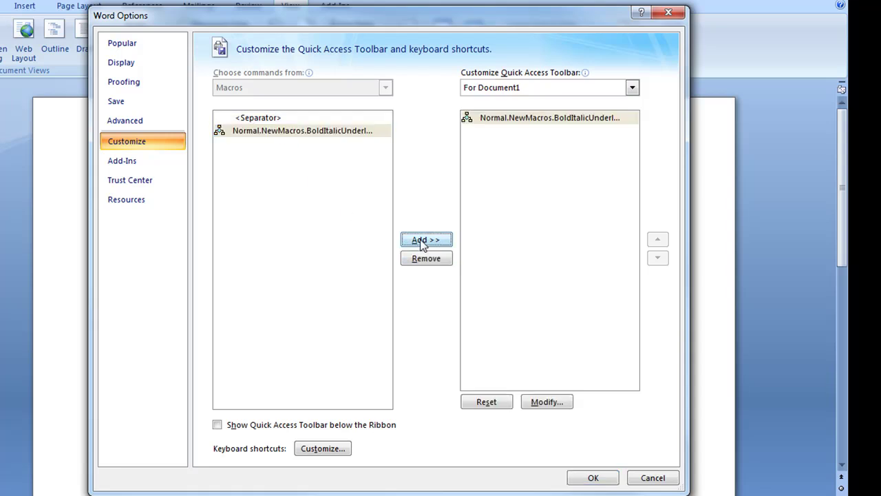
Give the macro's toolbar button the purple square symbol and close Word Options.
click(543, 403)
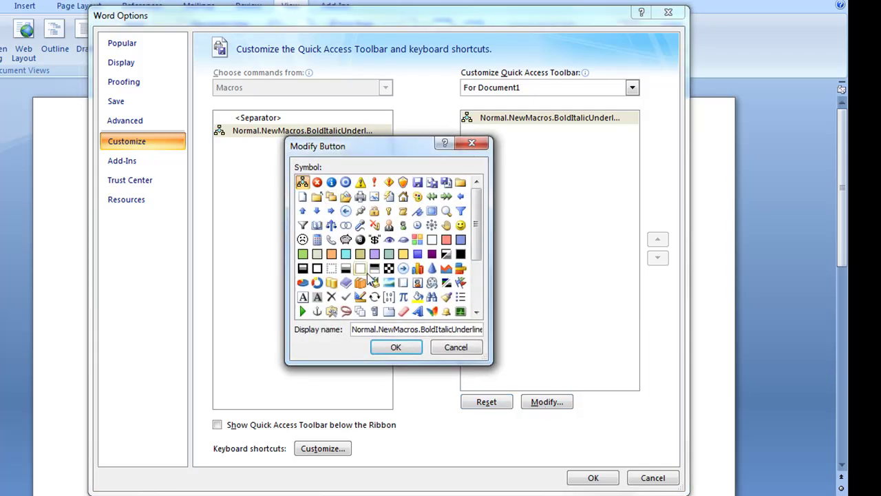
click(374, 254)
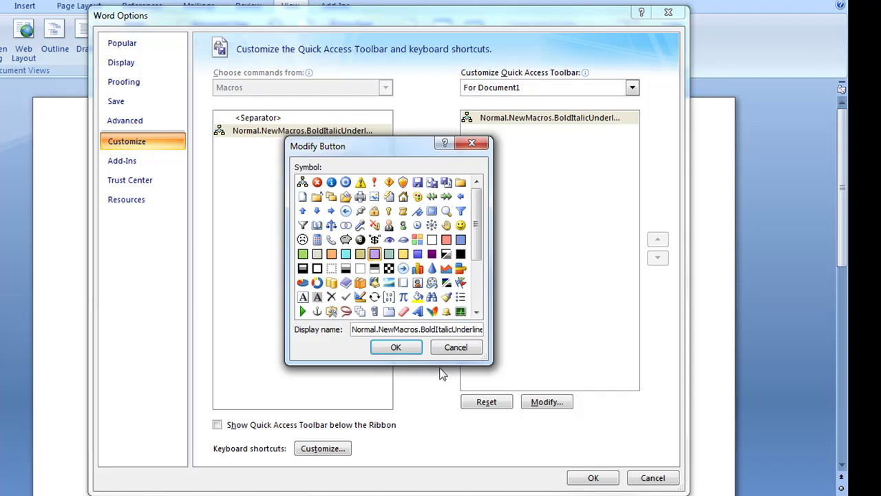
click(406, 348)
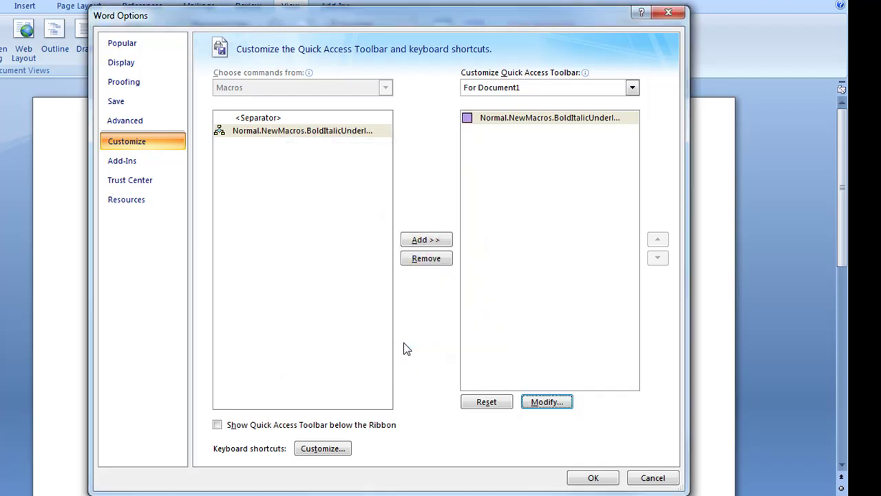
click(571, 480)
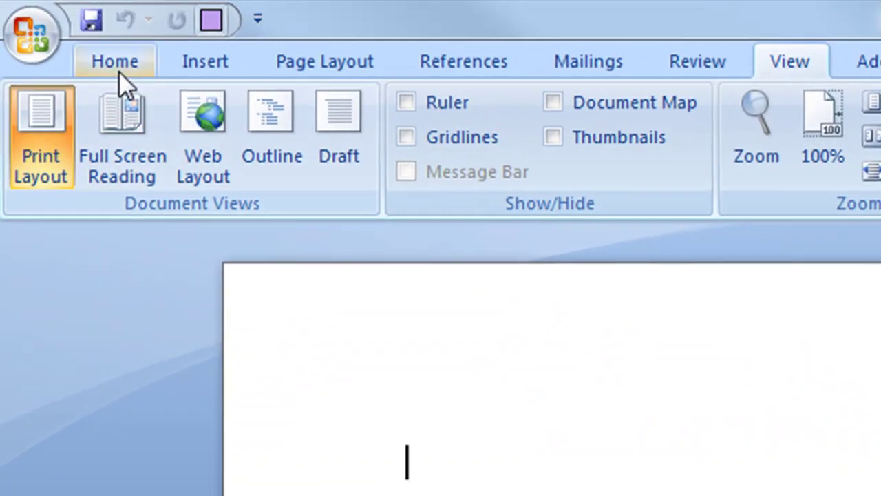
Turn on bold, italic and underline from the Home tab.
click(53, 31)
click(274, 164)
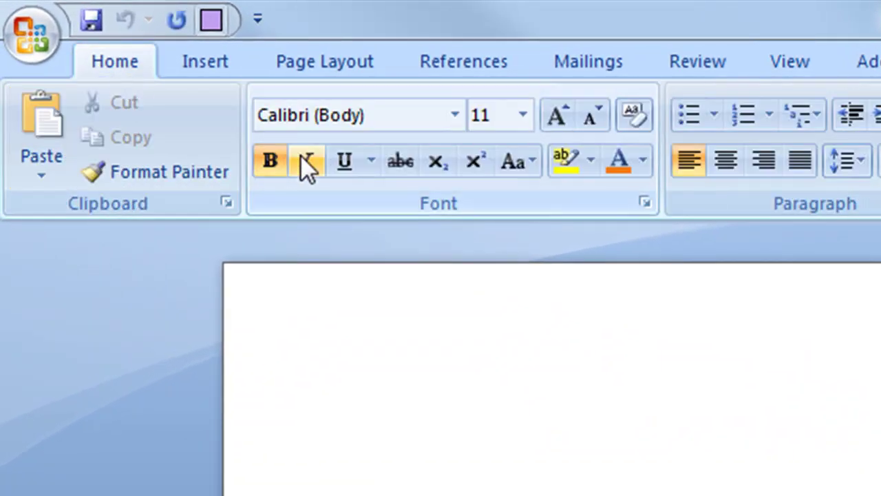
click(303, 158)
click(339, 161)
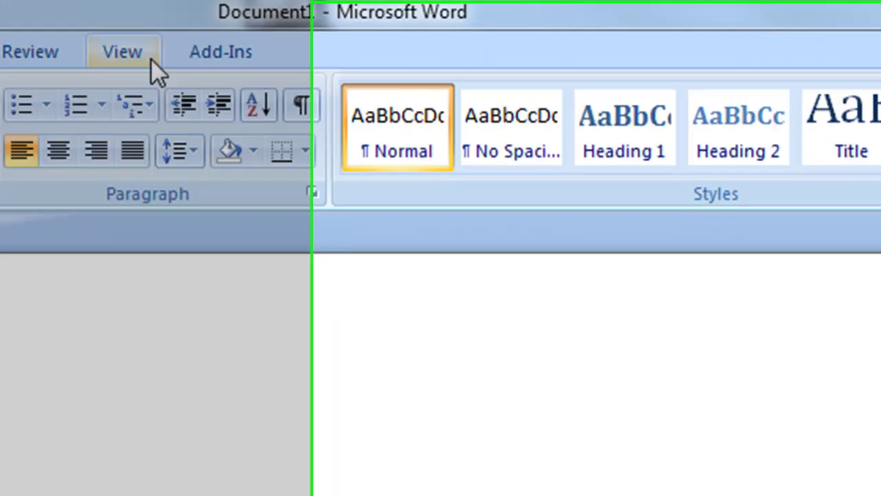
Stop recording the BoldItalicUnderline macro from View > Macros.
click(809, 66)
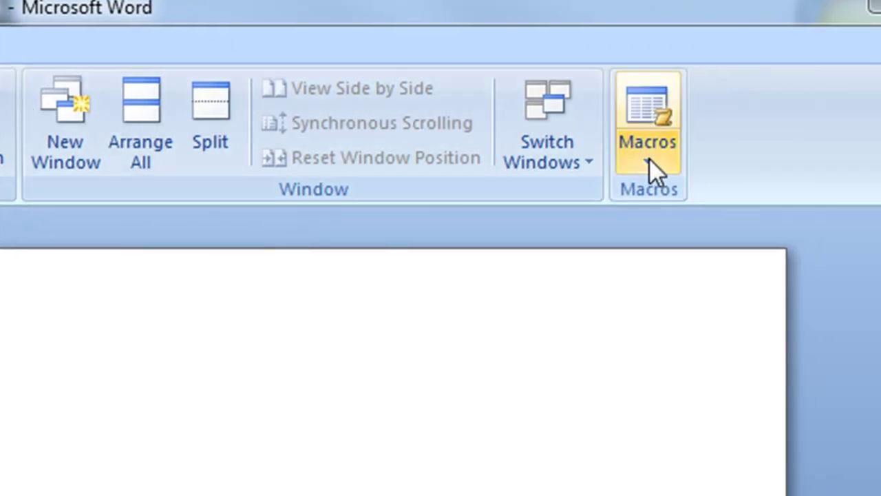
click(678, 171)
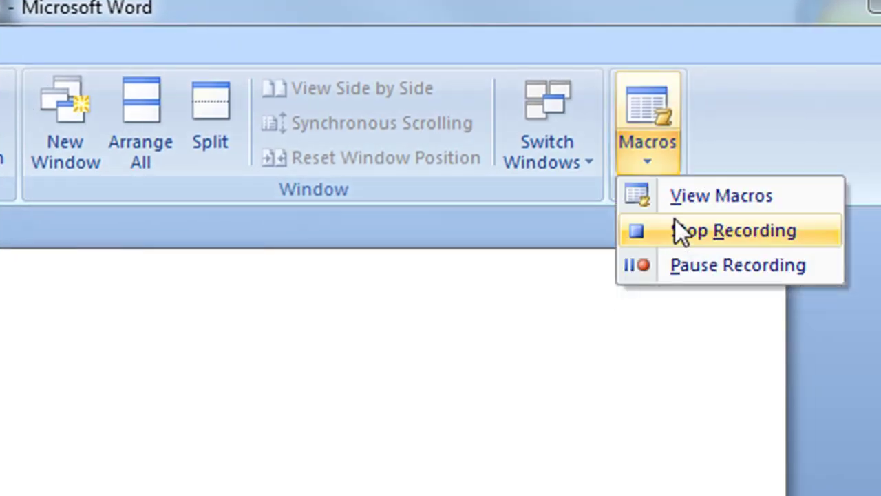
click(721, 232)
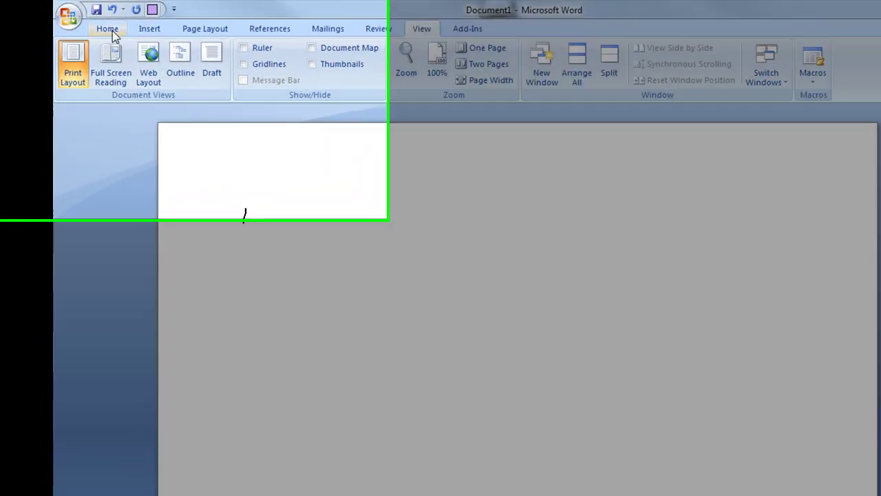
Type five separate lines, Line 1 through Line 5, ending with an empty line.
click(94, 28)
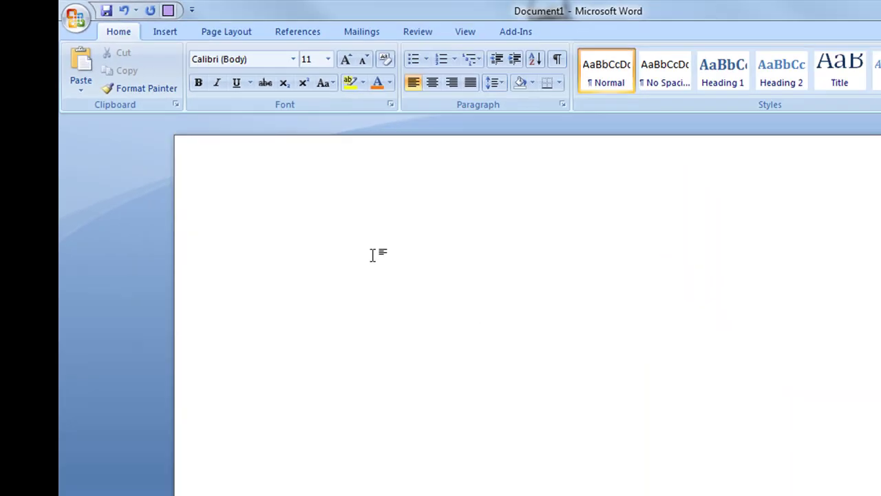
text(Line 1)
key(Return)
text(line 2)
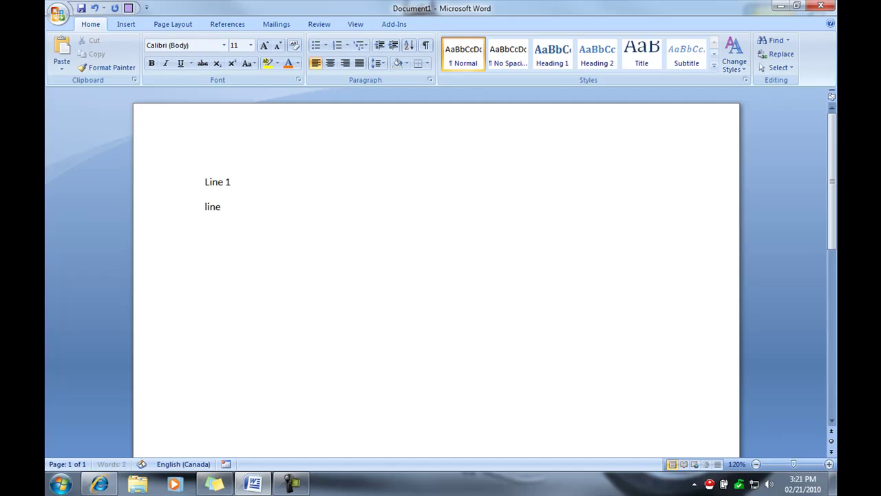
key(Return)
text(line 3)
key(Return)
text(line 4)
key(Return)
text(Linle)
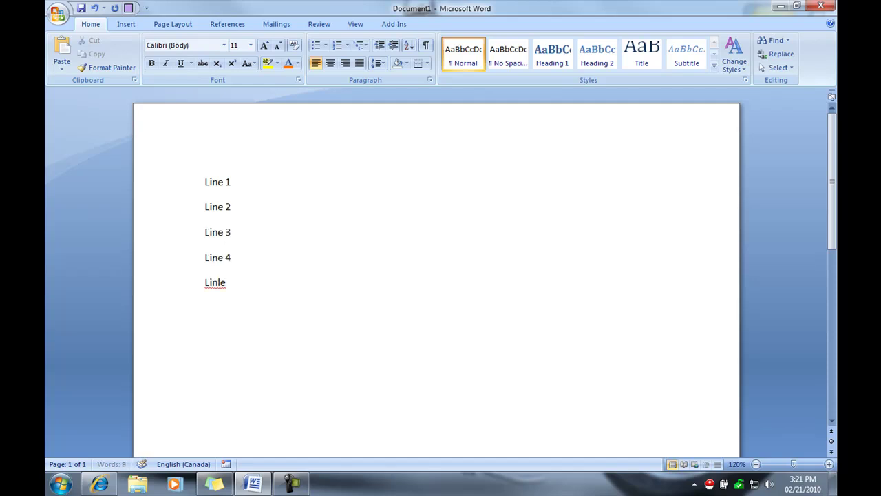
key(BackSpace)
key(BackSpace)
text(e 5)
key(Return)
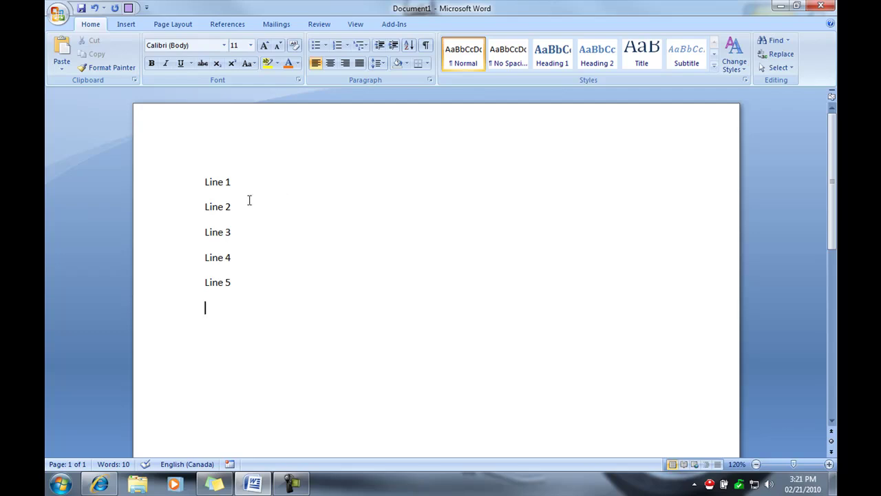
Apply the BoldItalicUnderline macro to Line 2 and Line 4, then toggle bold-italic off Line 4.
mouse_move(217, 207)
drag(205, 206, 237, 206)
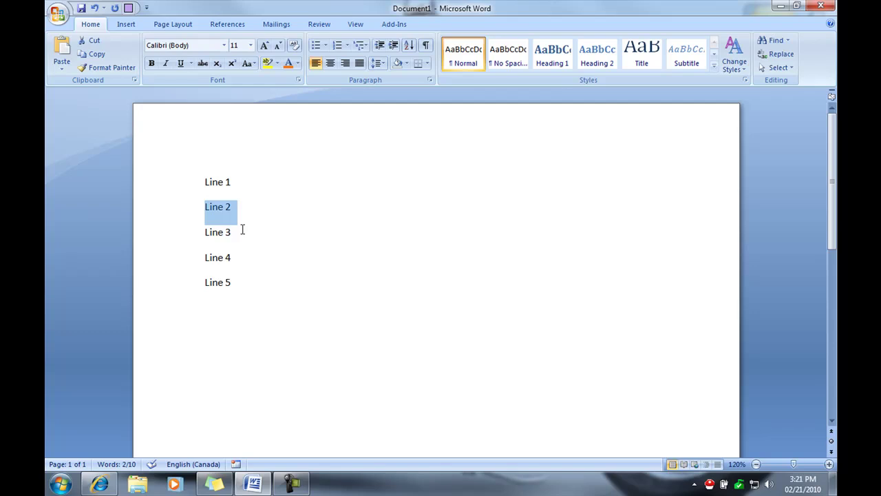
click(128, 9)
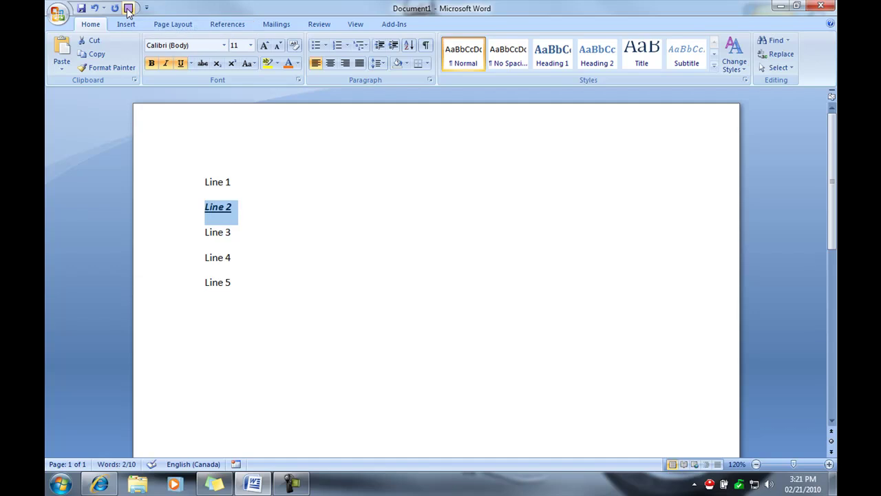
click(269, 209)
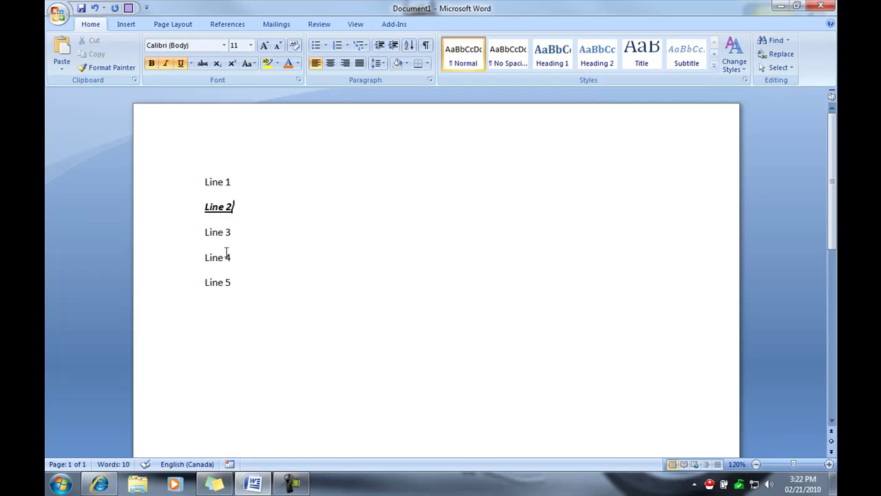
drag(201, 259, 235, 253)
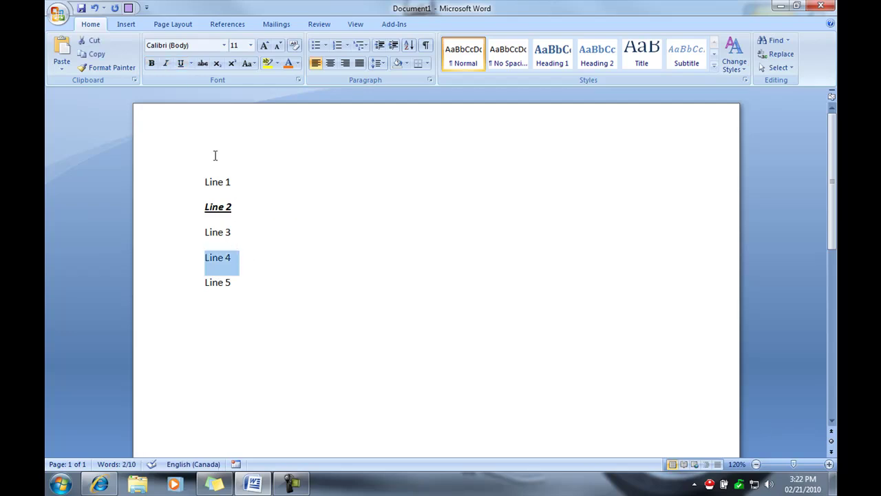
key(ctrl+shift+v)
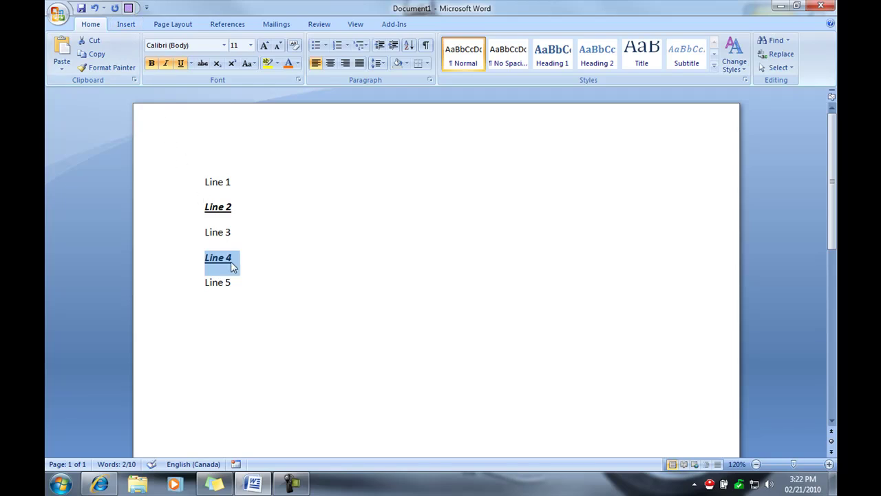
click(129, 7)
key(ctrl+z)
click(129, 8)
Clear bold, italic and underline from Line 2 and remove the underline from Line 4.
drag(201, 209, 237, 209)
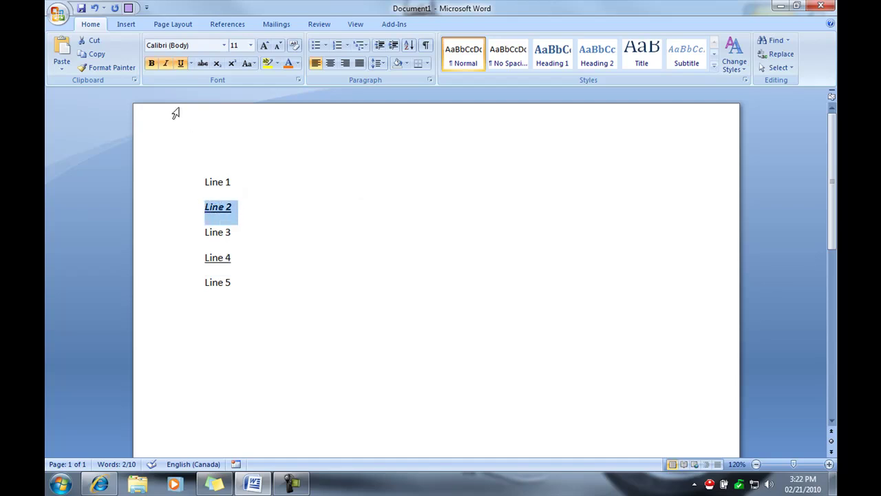
click(129, 8)
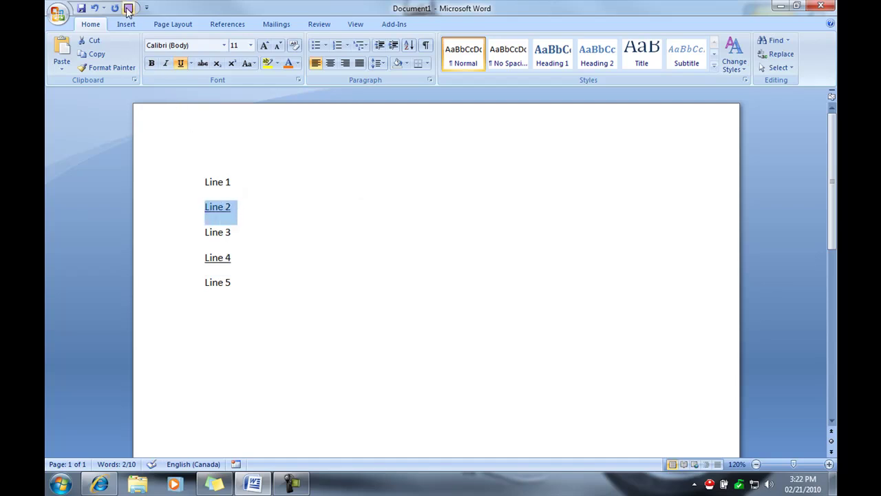
click(129, 8)
click(129, 8)
click(181, 63)
drag(232, 257, 189, 248)
click(188, 248)
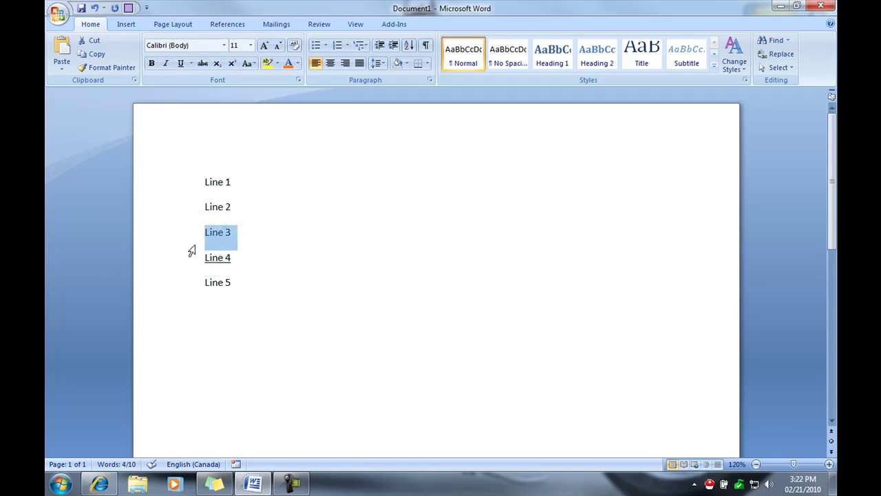
click(191, 266)
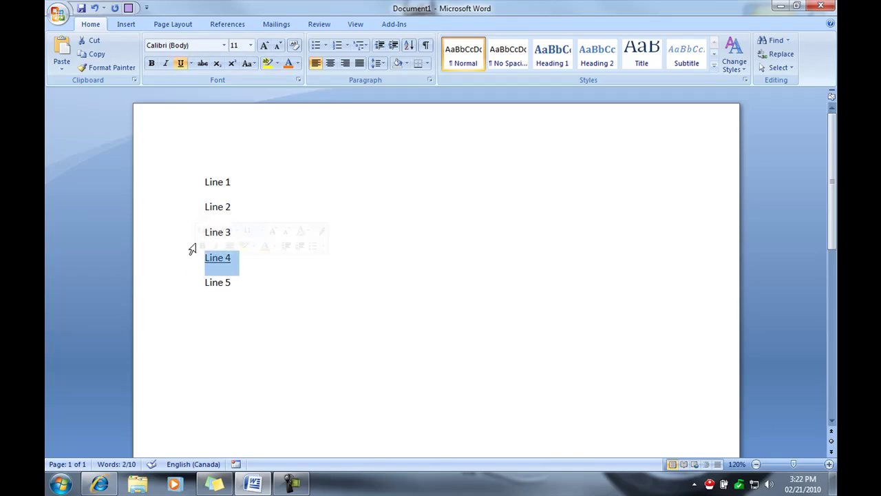
click(180, 60)
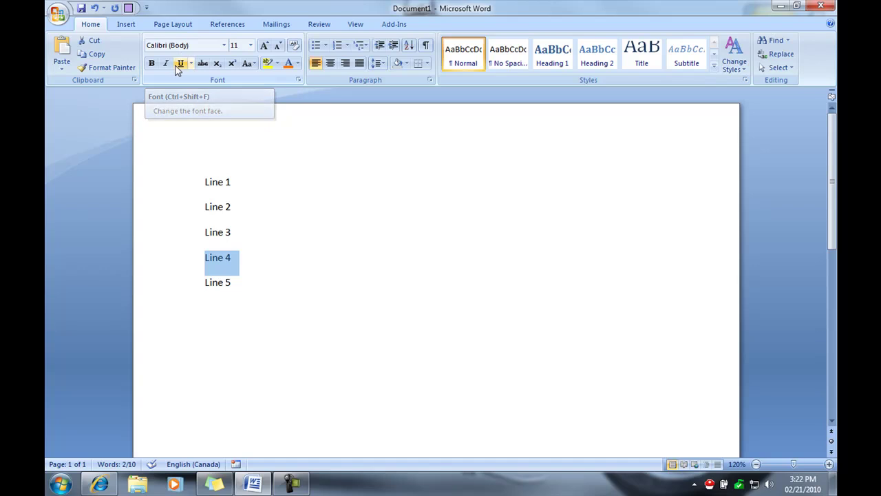
click(273, 207)
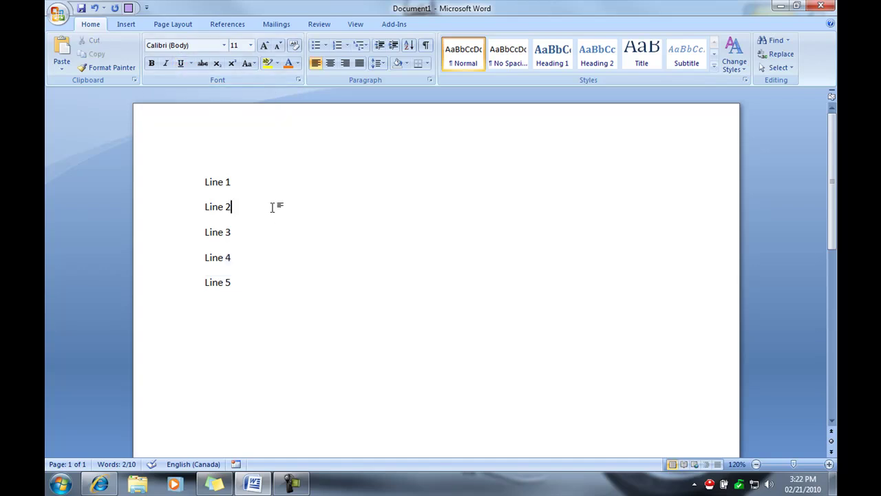
Below Line 5, record a macro named Signature stored in Document1 and assign it to a button.
click(299, 310)
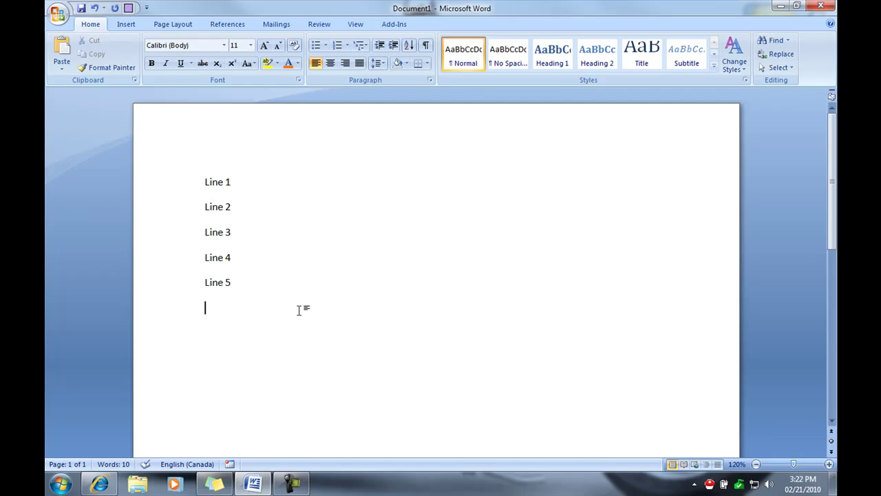
click(355, 24)
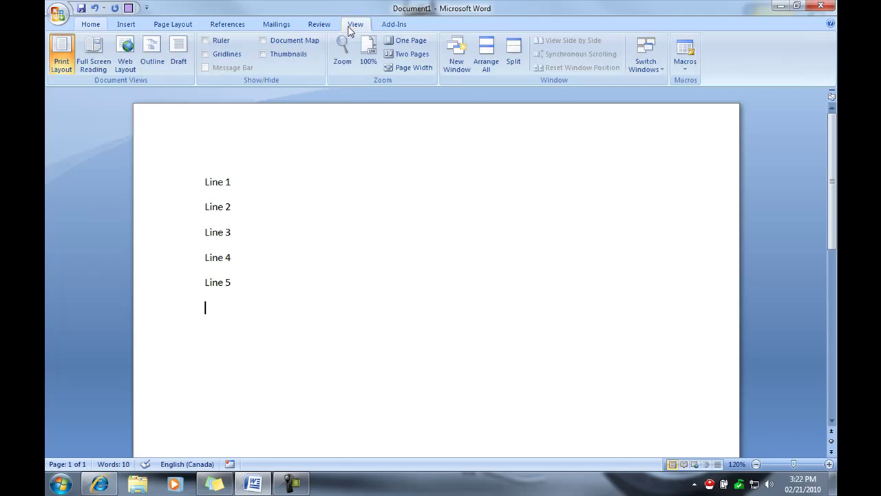
click(692, 67)
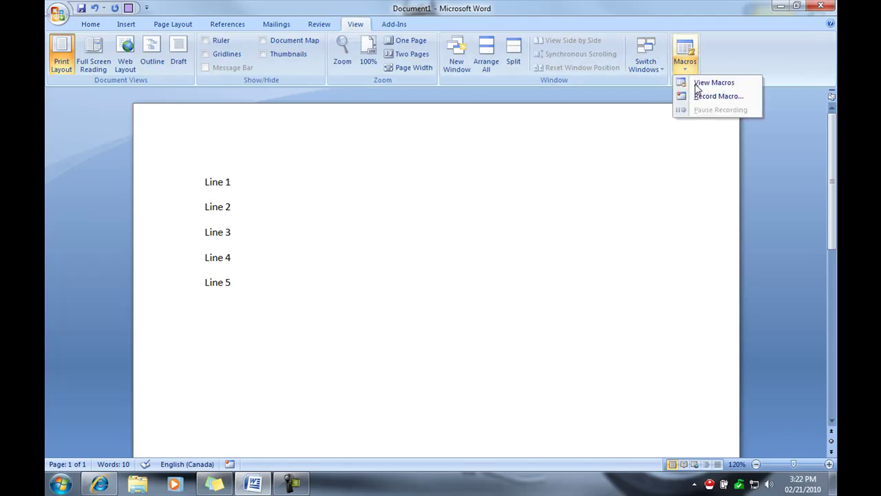
click(700, 96)
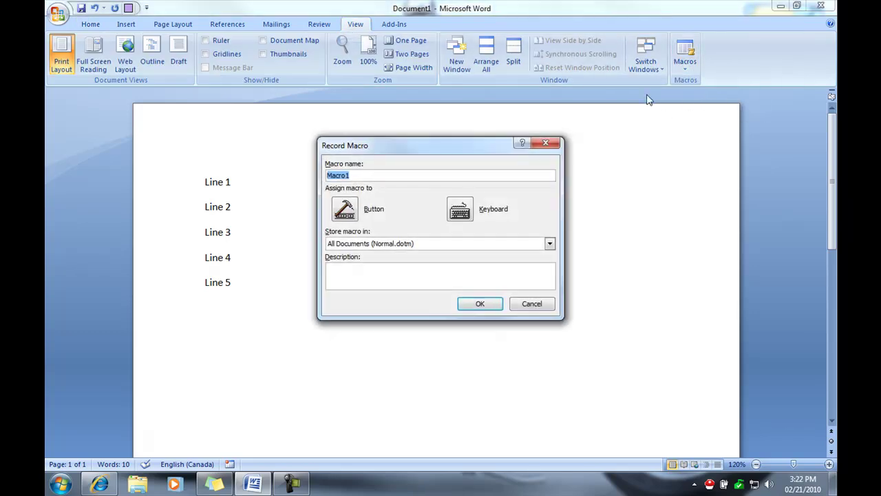
text(Signature)
click(363, 245)
click(361, 264)
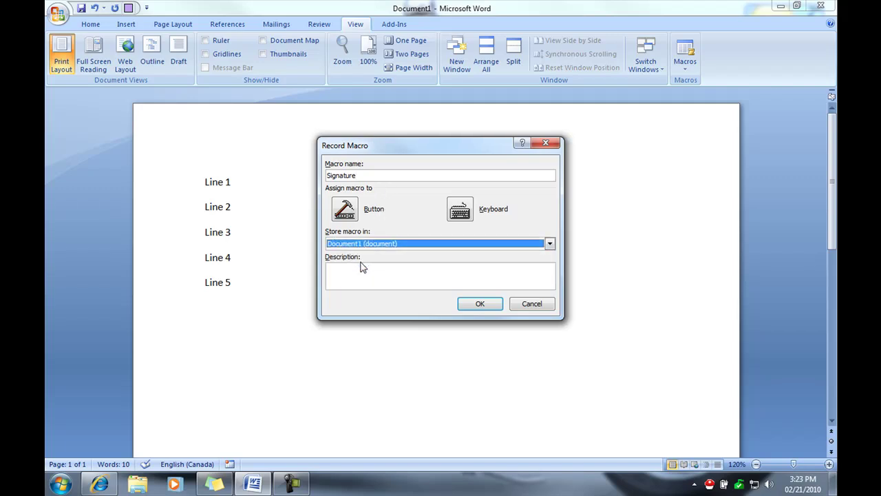
click(345, 210)
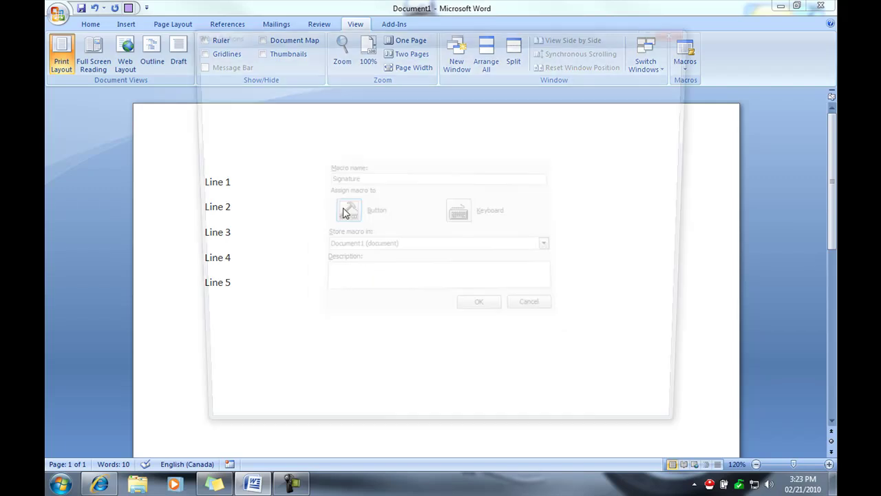
Add Signature to Document1's toolbar and give its button the orange square symbol.
click(365, 133)
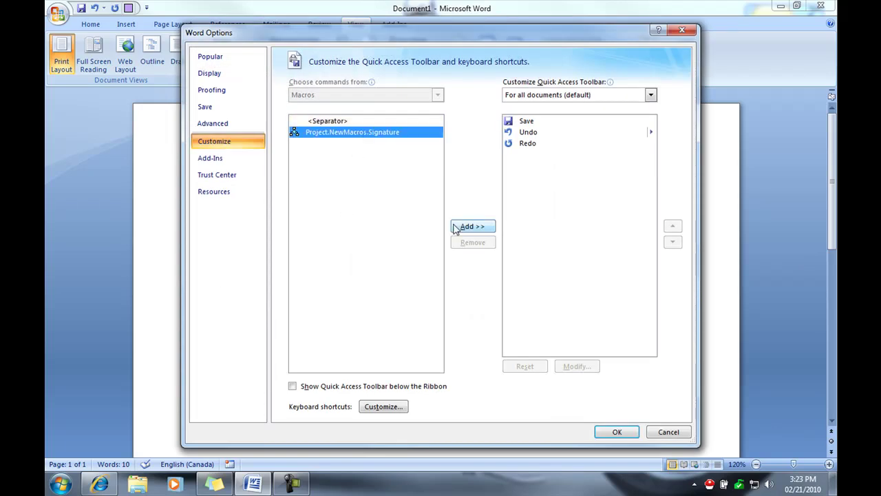
click(542, 95)
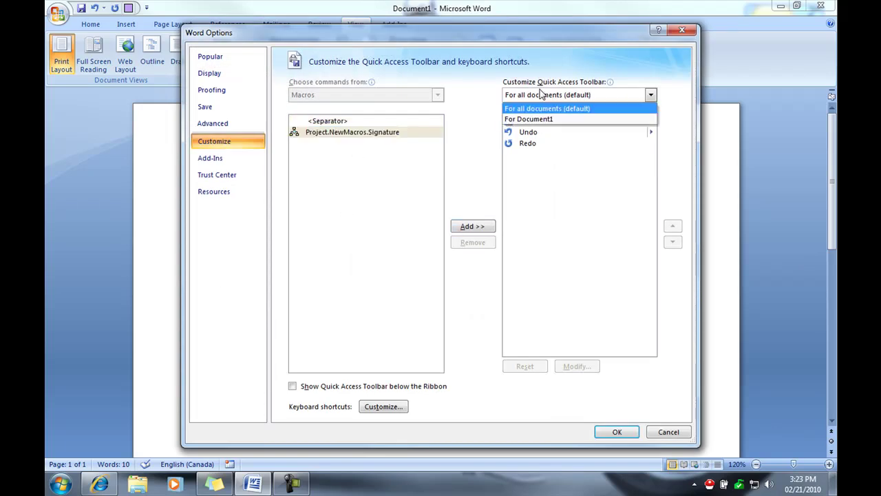
click(545, 119)
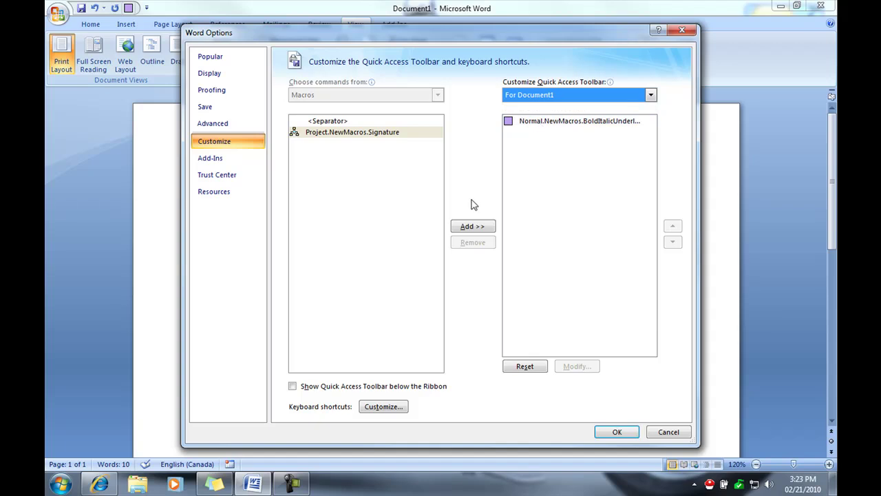
click(472, 230)
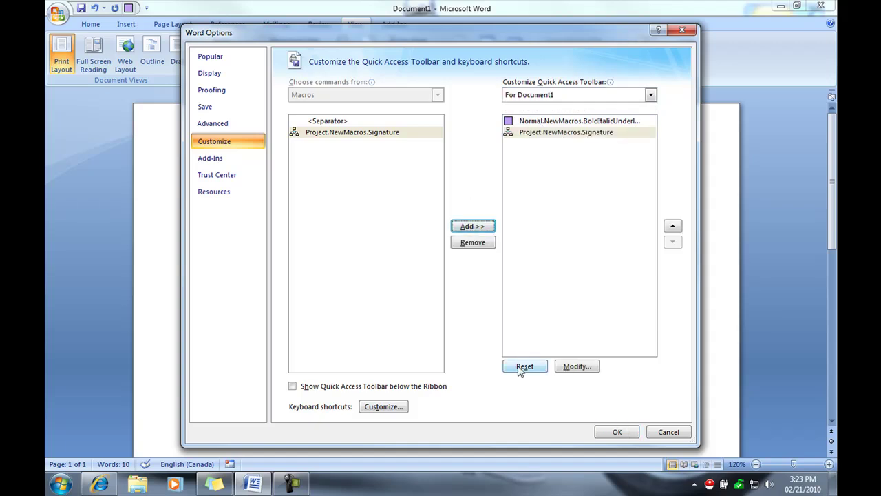
click(581, 371)
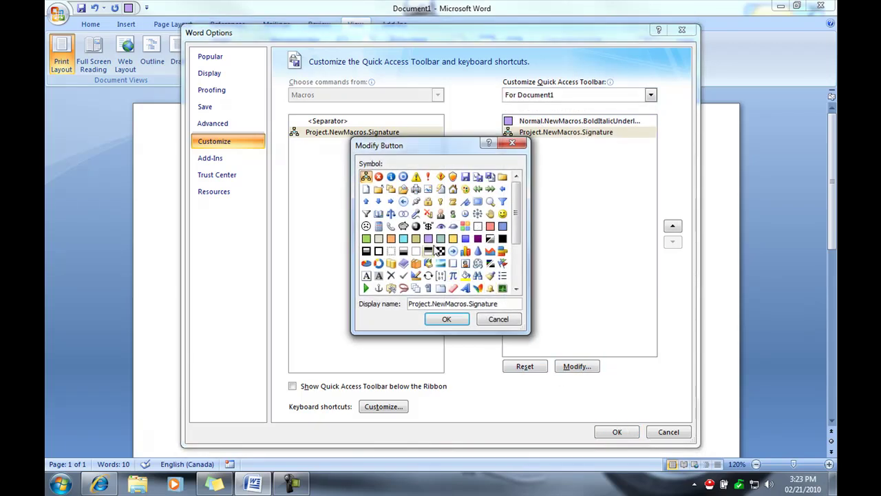
click(391, 238)
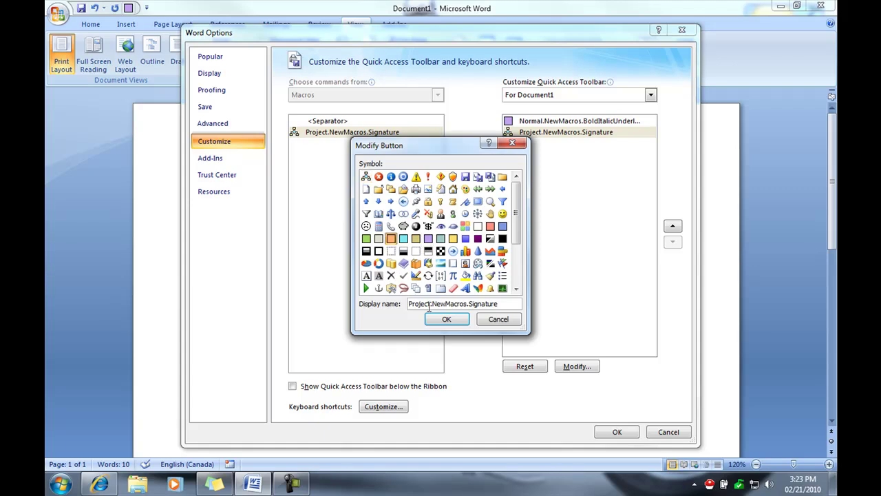
click(441, 320)
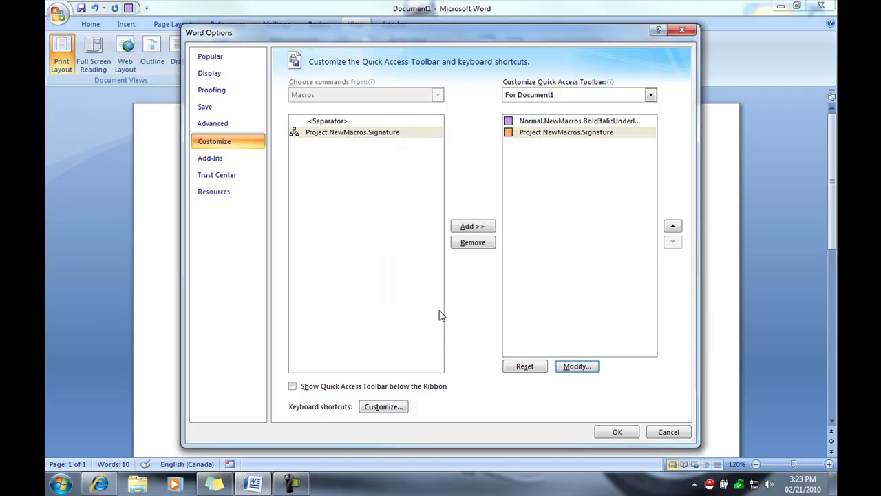
click(614, 431)
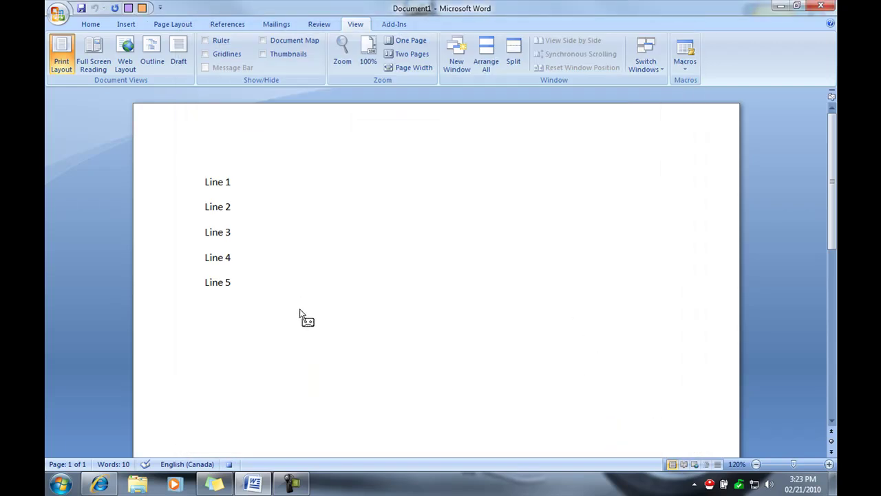
text(Daniel Gauthier)
key(Return)
text(TwinBYtes)
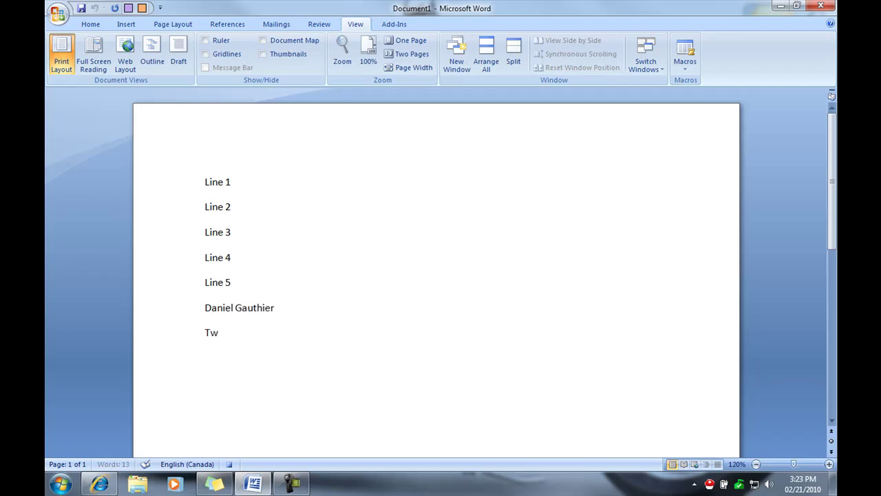
key(BackSpace)
key(BackSpace)
key(BackSpace)
key(BackSpace)
key(BackSpace)
key(BackSpace)
key(BackSpace)
key(BackSpace)
key(BackSpace)
key(BackSpace)
key(BackSpace)
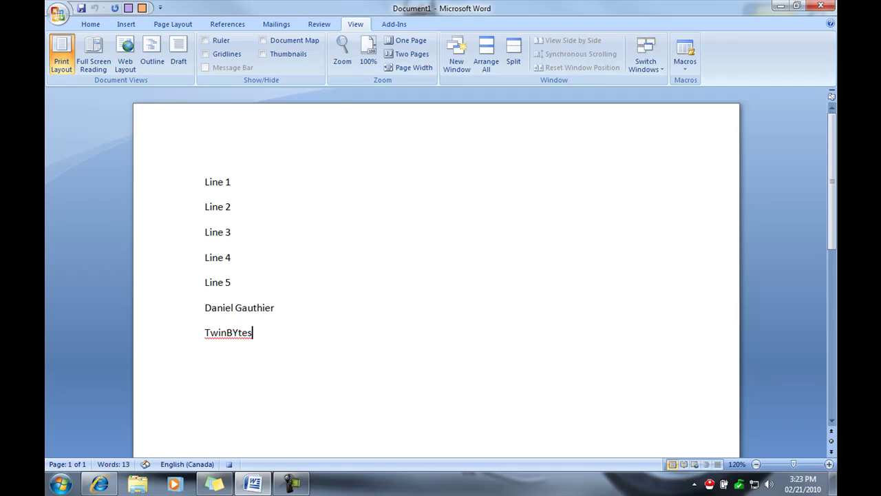
key(shift+Return)
text(TwinBYtes)
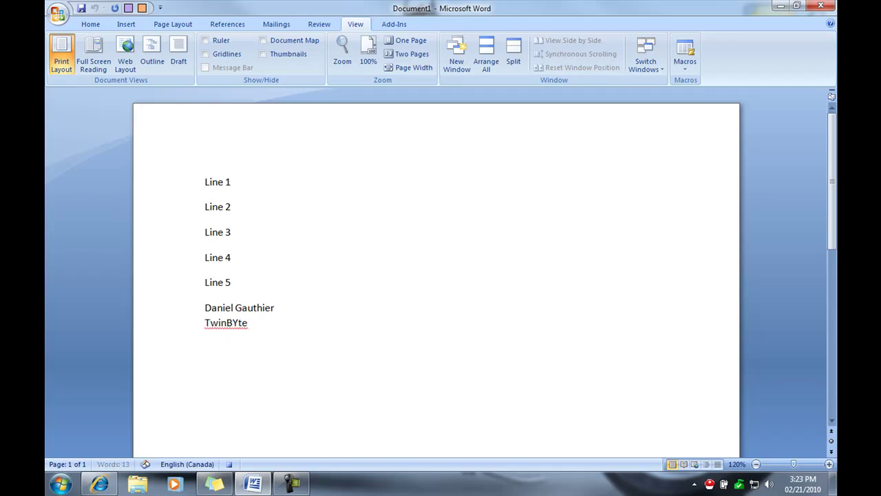
key(BackSpace)
key(BackSpace)
key(BackSpace)
key(BackSpace)
text(ytes Inc.)
key(shift+Return)
text(T)
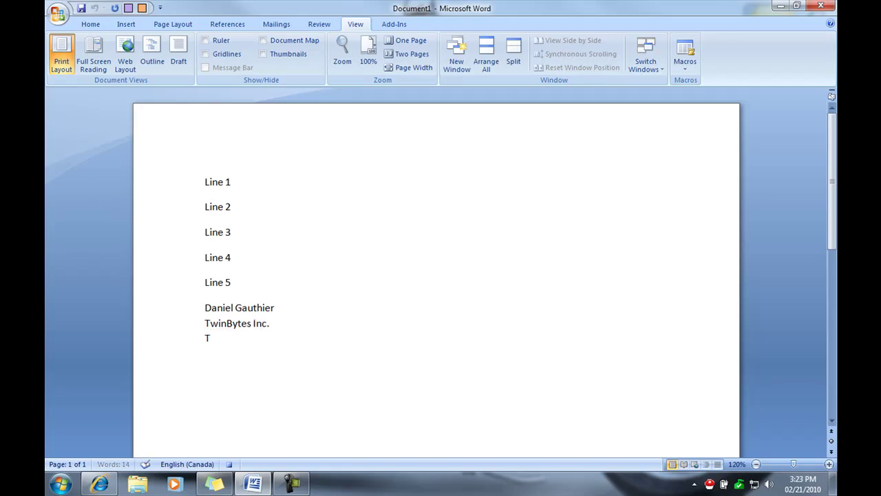
text(echnology Consultant)
key(shift+Return)
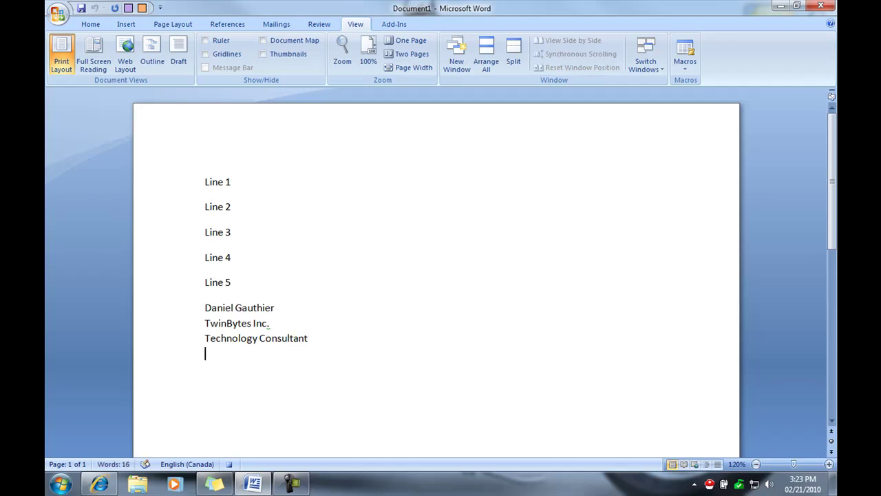
text(www.tech-know)
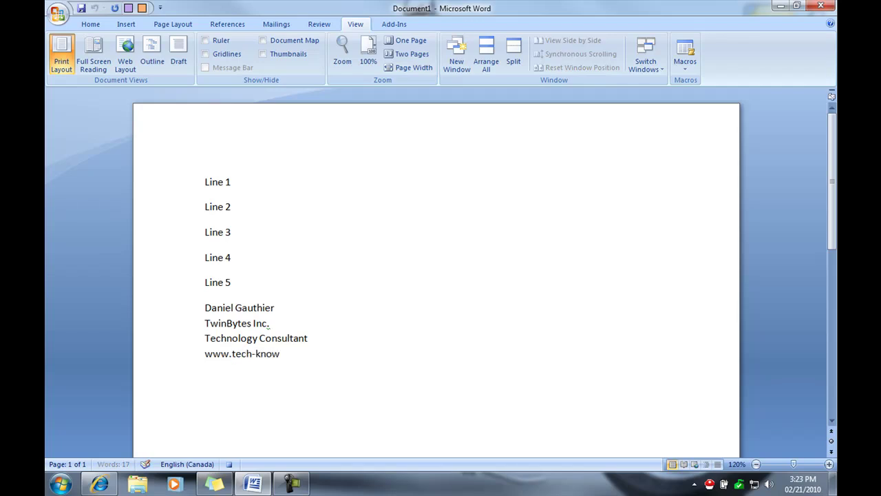
text(ledgybook.com)
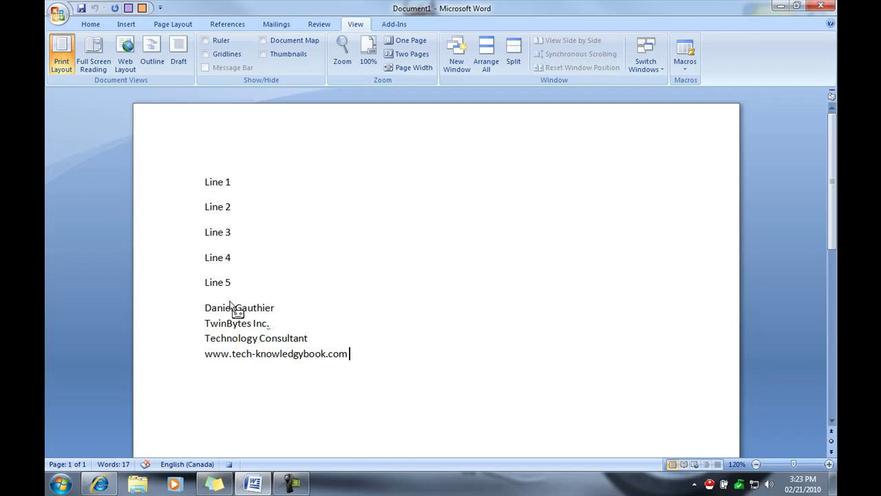
Make the name on the first signature line bold.
key(Up)
key(Up)
key(Up)
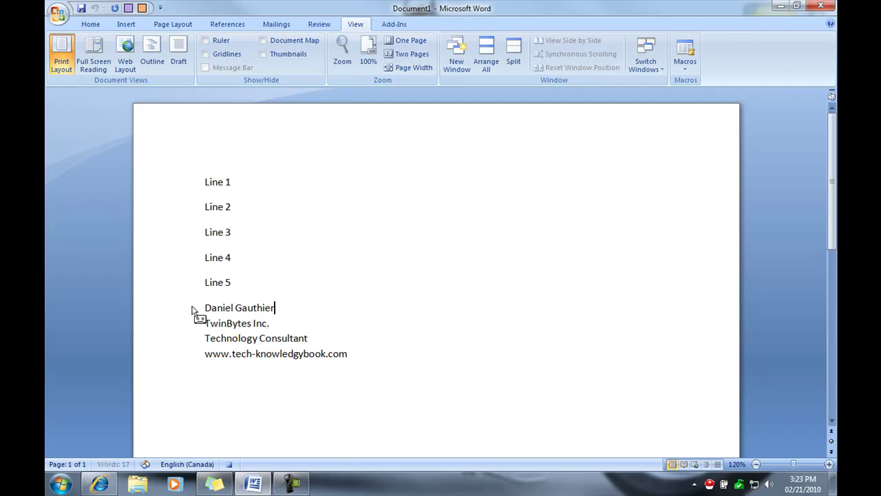
key(ctrl+shift+Left)
key(shift+Left)
key(shift+Left)
key(shift+Left)
key(shift+Left)
key(shift+Left)
key(shift+Left)
key(shift+Left)
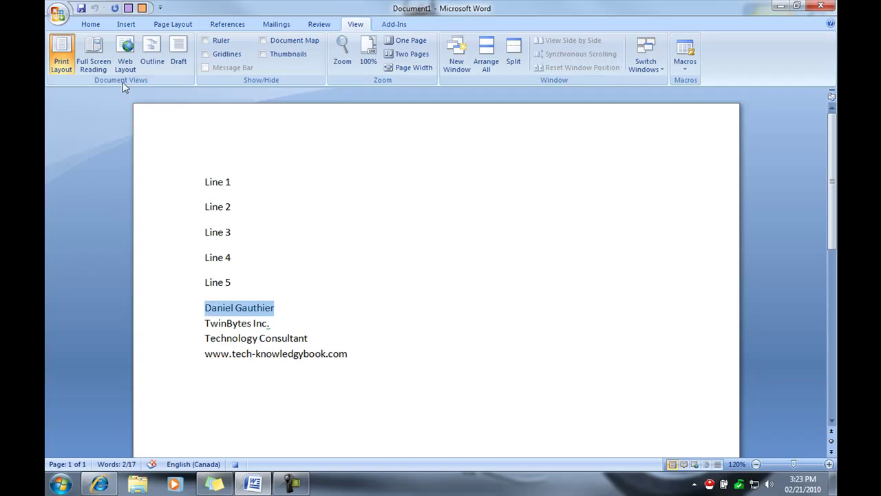
click(92, 25)
click(152, 65)
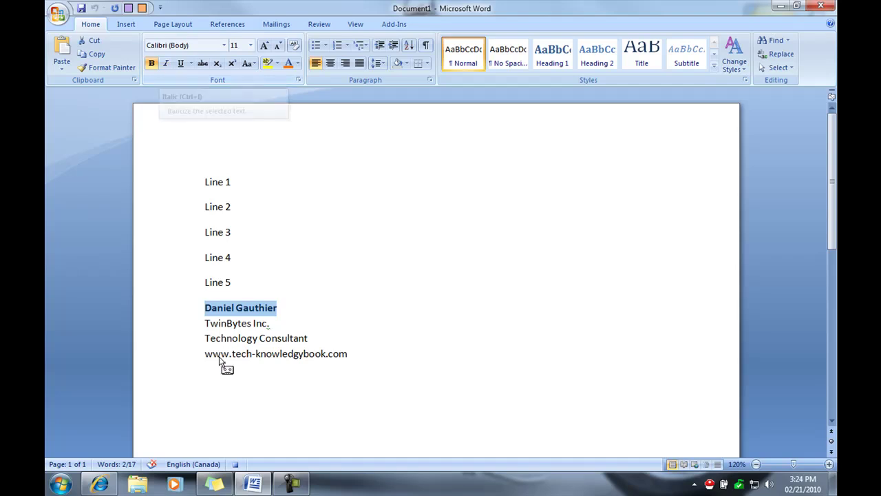
key(Down)
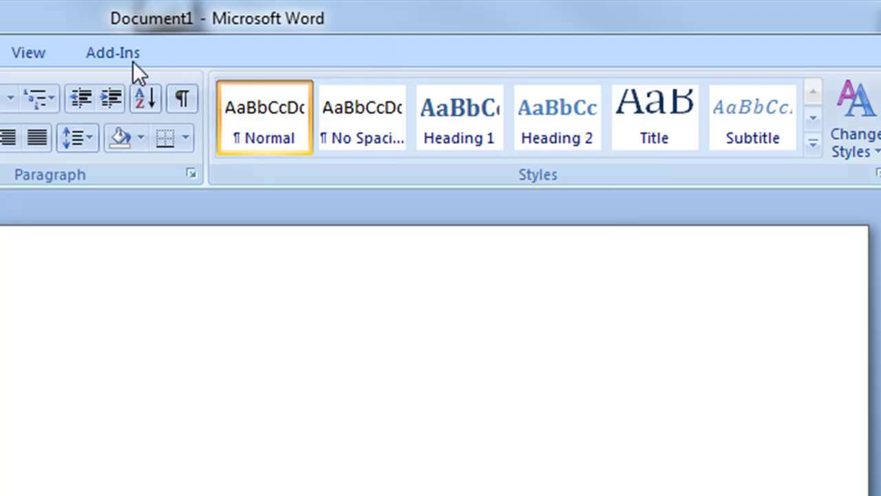
Stop recording the Signature macro from View > Macros.
click(18, 54)
click(770, 146)
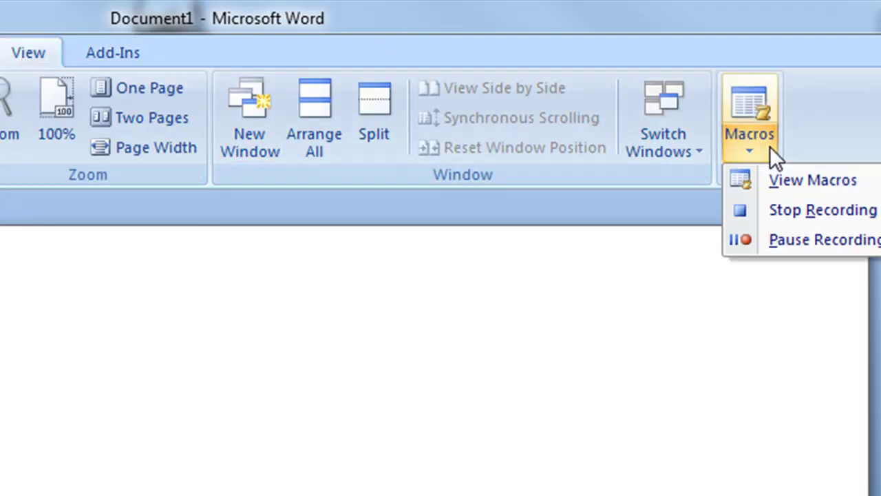
click(787, 208)
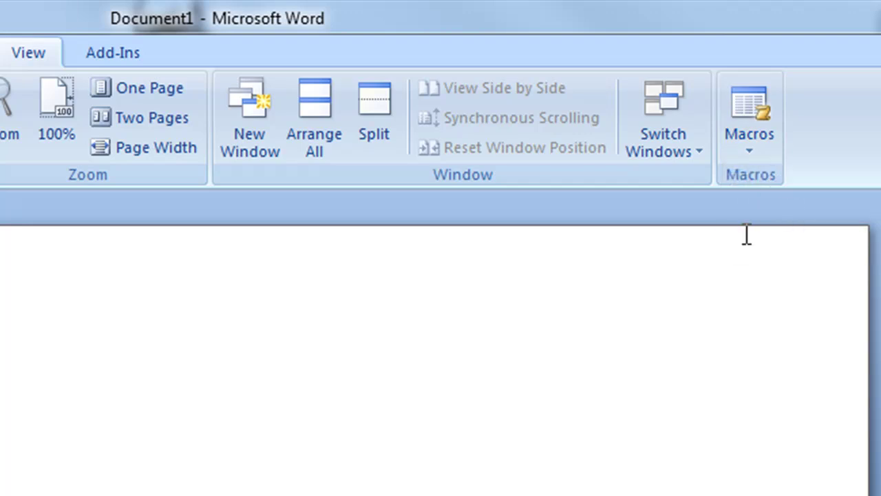
Delete the typed signature block and reinsert it below Line 5 with the Signature toolbar button.
mouse_move(352, 395)
mouse_down()
mouse_move(236, 334)
mouse_move(189, 321)
mouse_up()
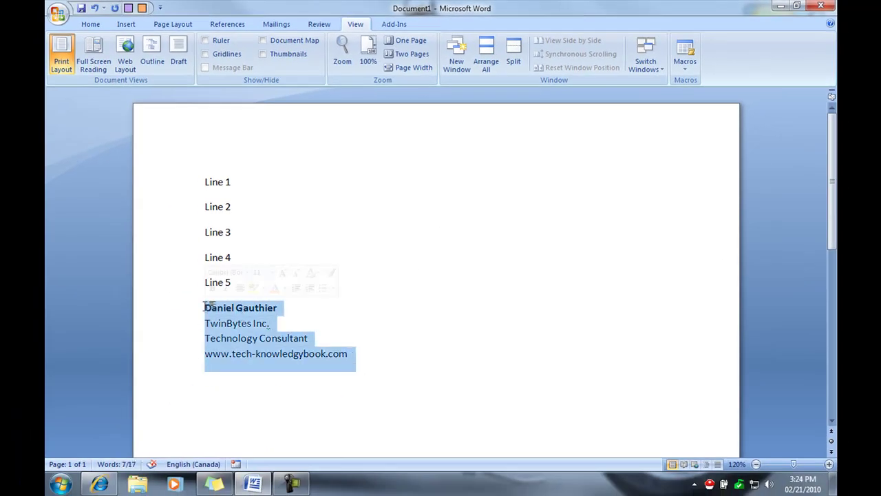
key(Delete)
key(Return)
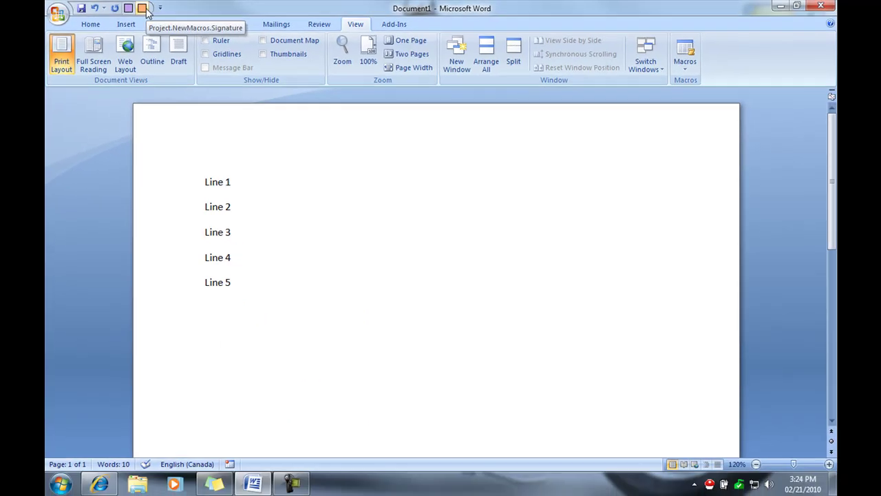
click(142, 8)
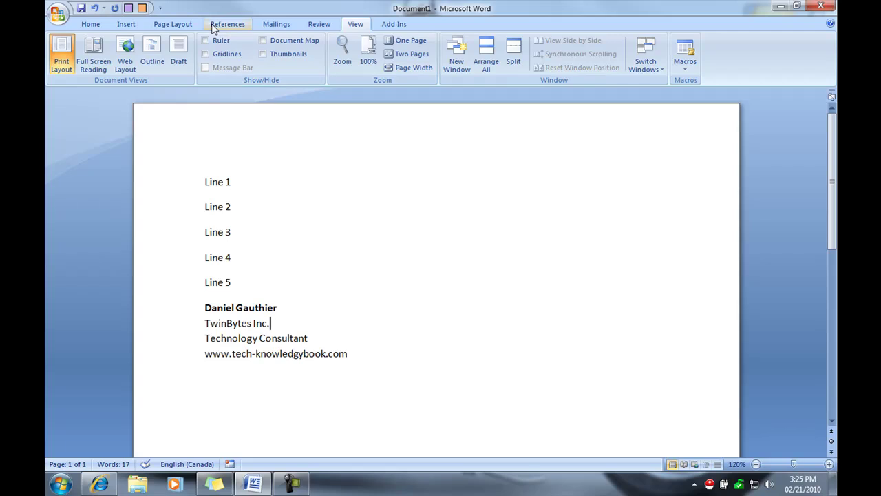
Return to Word's Home tab.
click(91, 25)
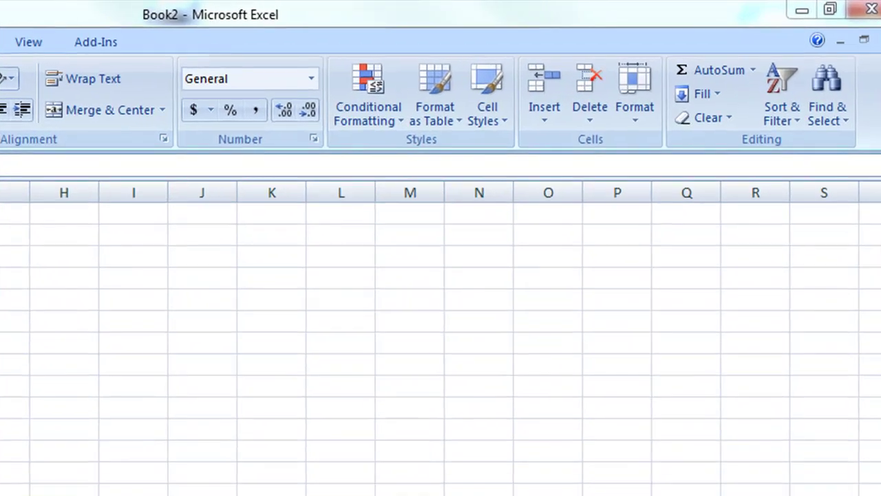
Switch Excel macro recording to relative references using the View tab's Macros menu.
click(35, 39)
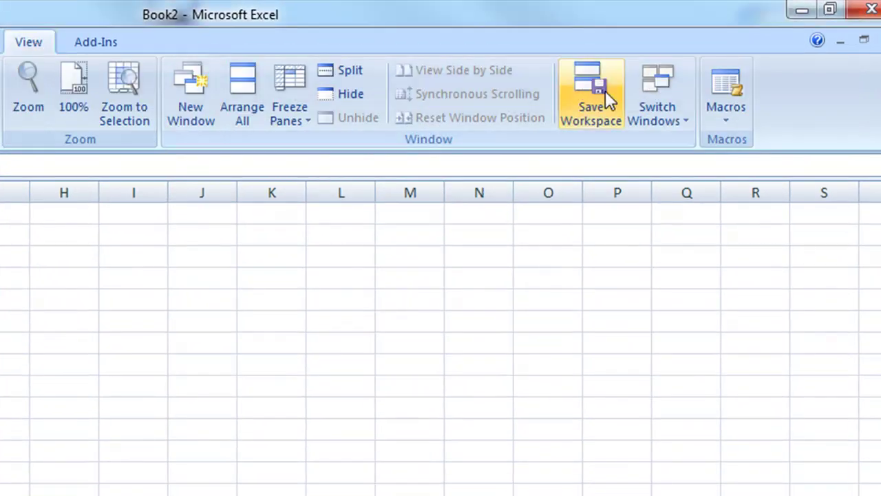
click(724, 123)
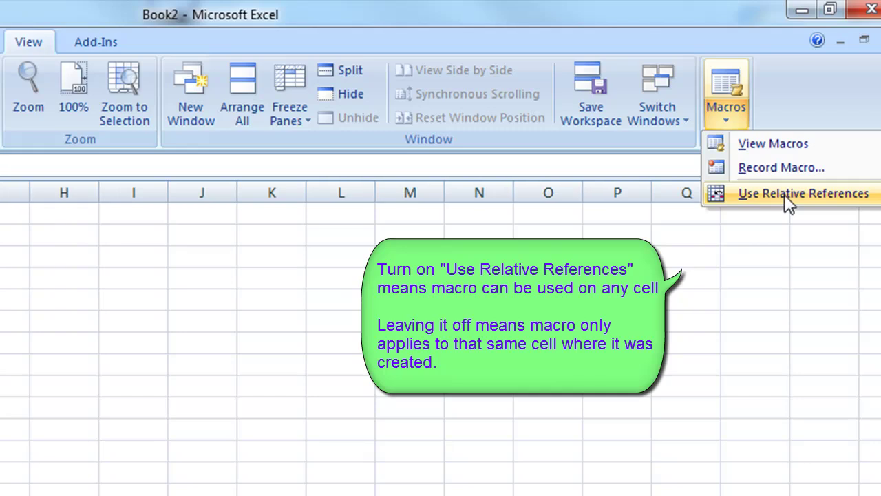
click(785, 194)
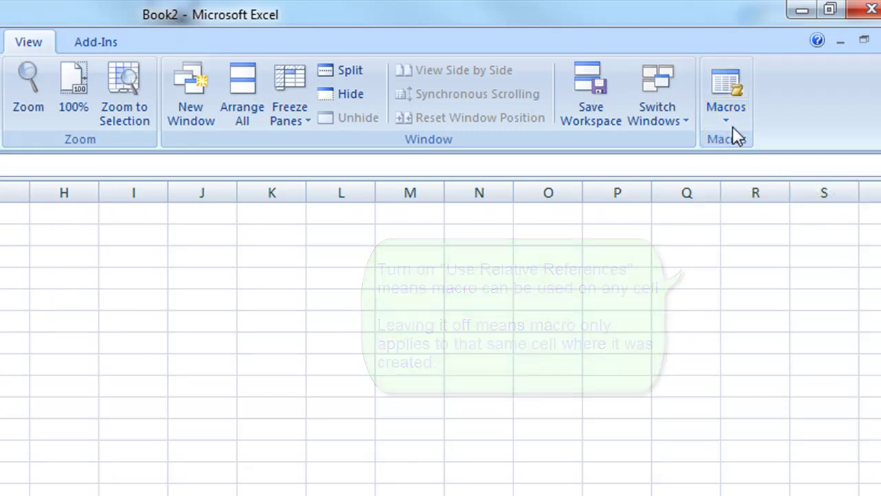
click(730, 110)
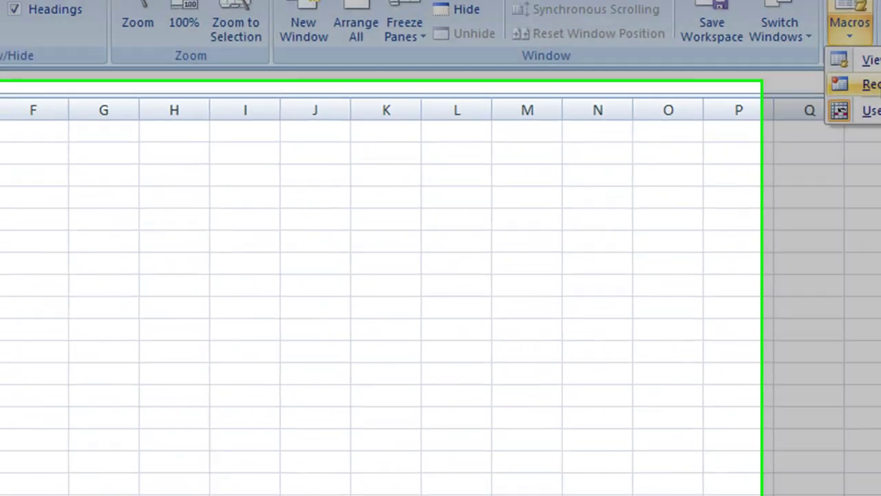
Fill in Record Macro with name 'YouTube Test', shortcut Ctrl+y and description 'test'.
click(761, 171)
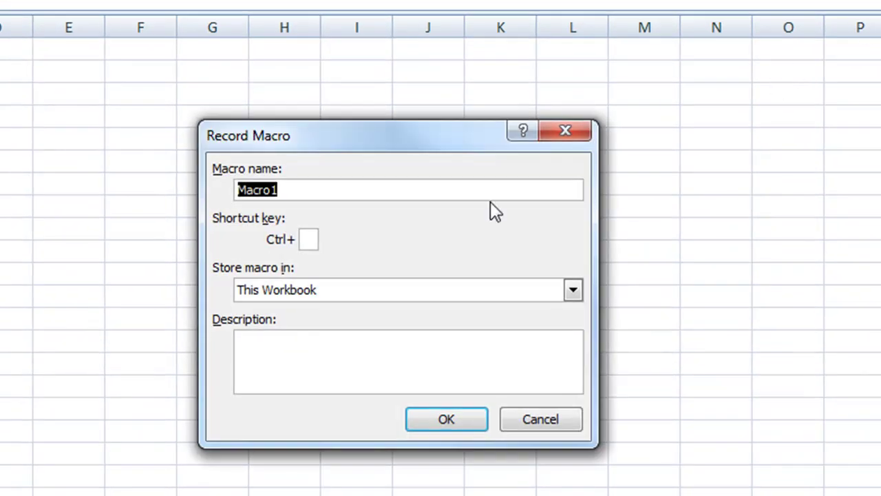
text(YouTub)
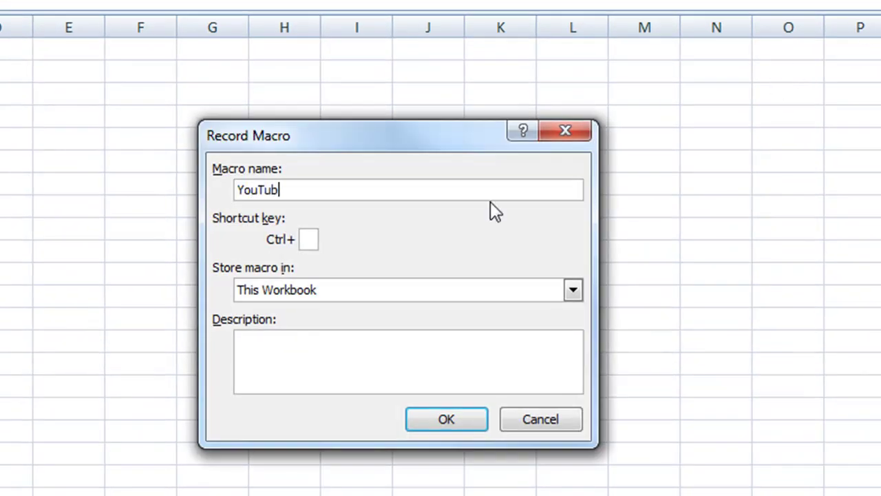
text(e Test)
key(Tab)
text(y)
click(278, 357)
text(test)
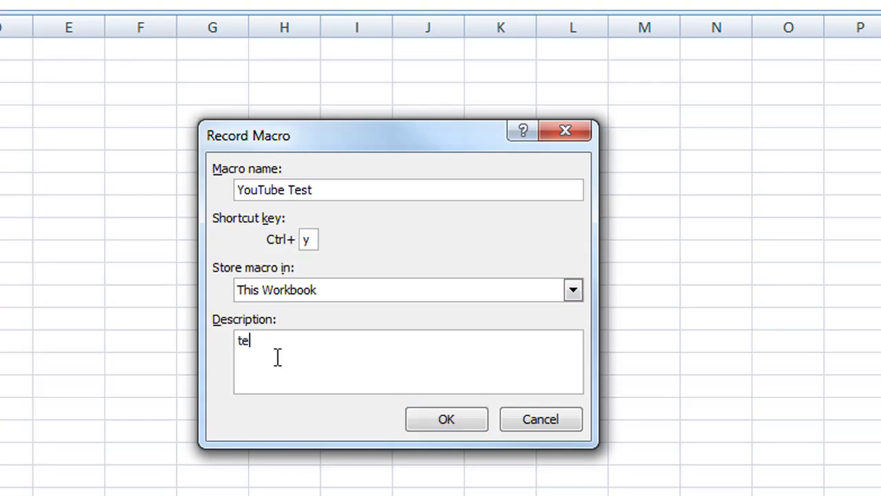
click(438, 422)
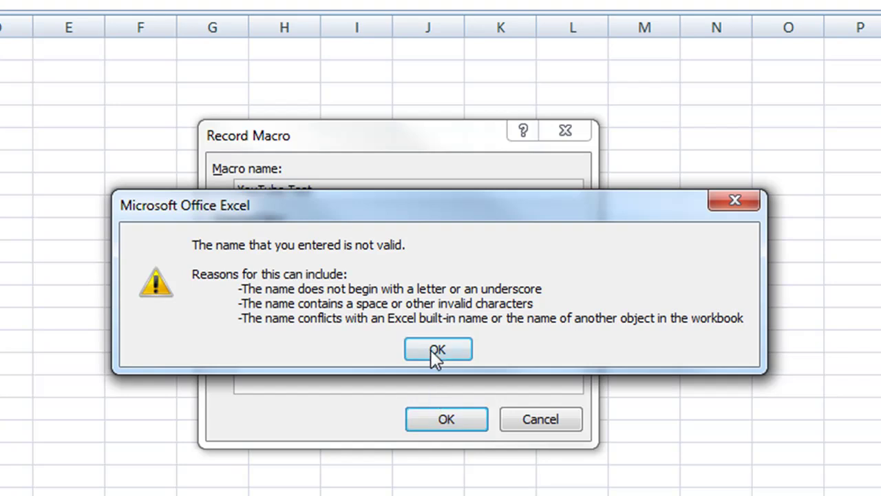
Dismiss the invalid-name error, rename the macro to 'YouTubeTest', and start recording.
click(438, 348)
click(329, 190)
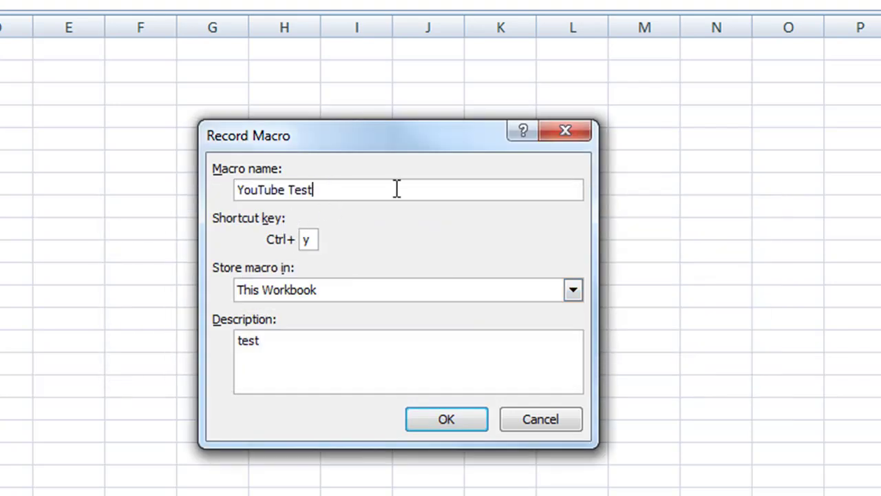
key(Left)
key(Left)
key(Left)
key(Left)
key(BackSpace)
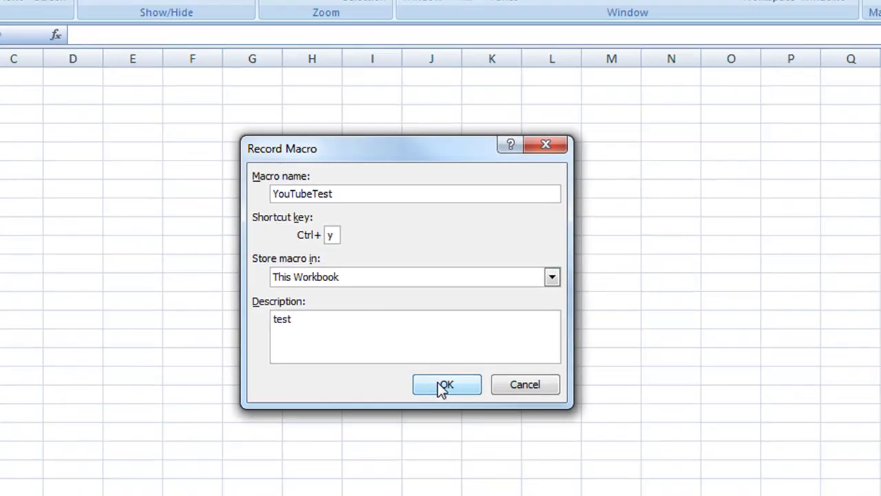
click(440, 421)
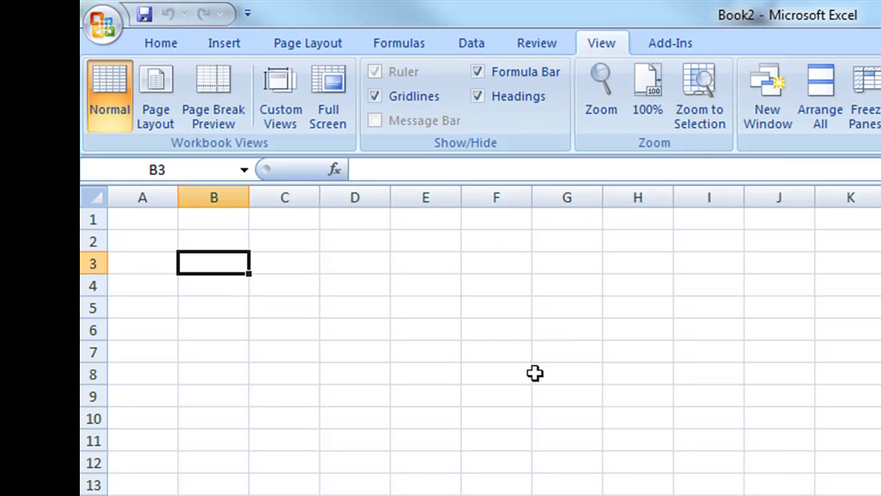
Record the formula =B2*2 in B3, then stop the macro recording.
text(=)
click(224, 238)
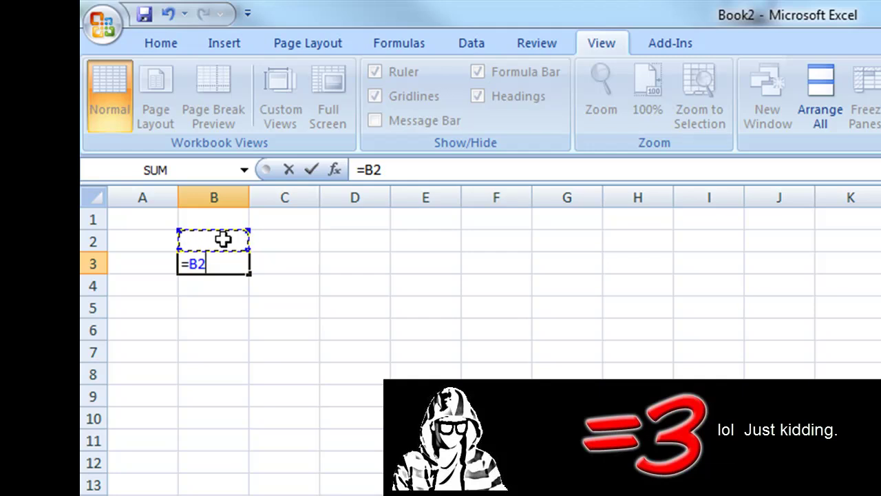
text(*)
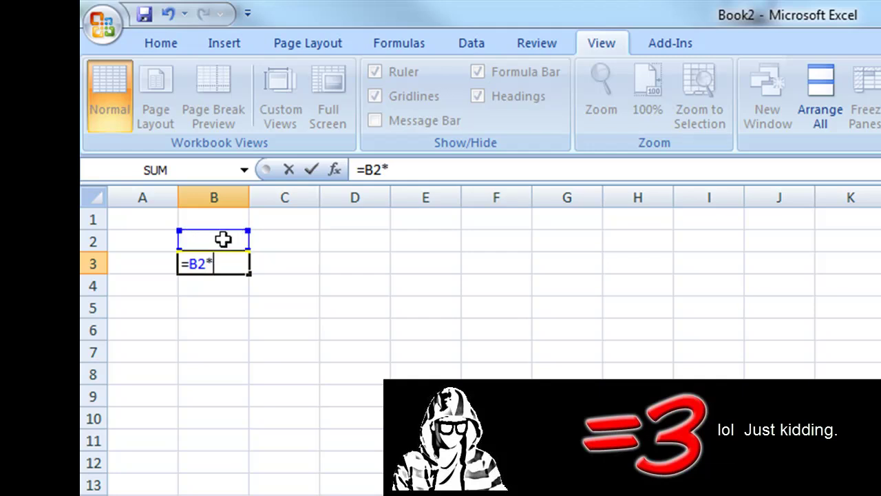
text(2)
key(Return)
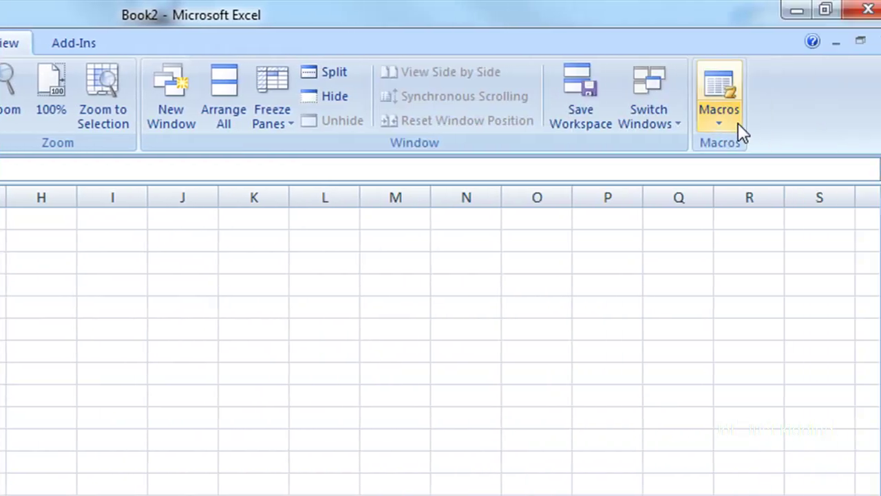
click(738, 124)
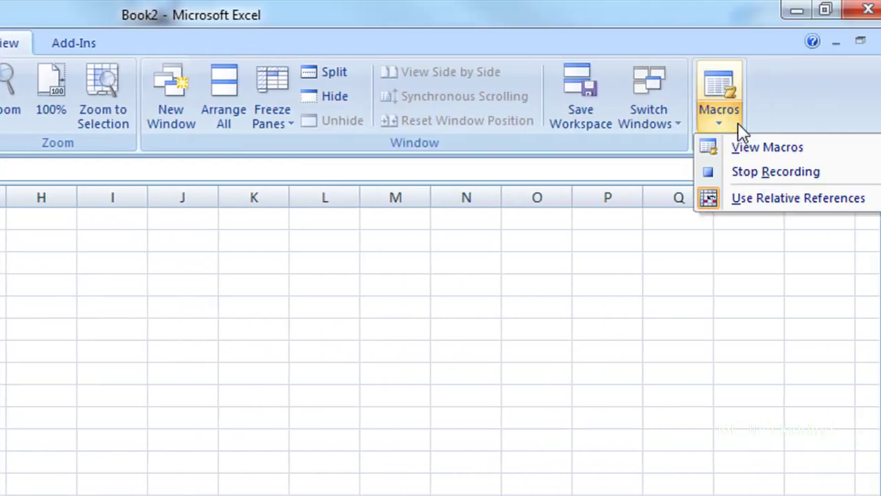
click(753, 171)
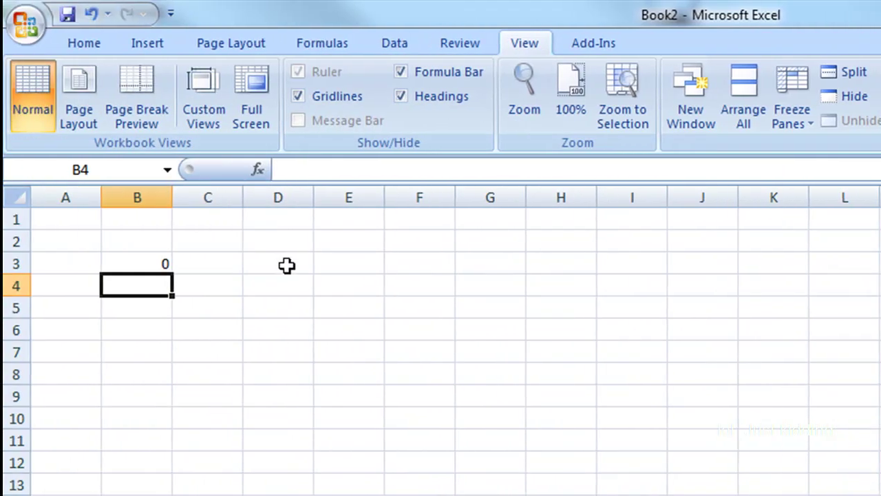
Enter 100, 200, 300, 400 and 500 across cells D3 to H3.
click(286, 266)
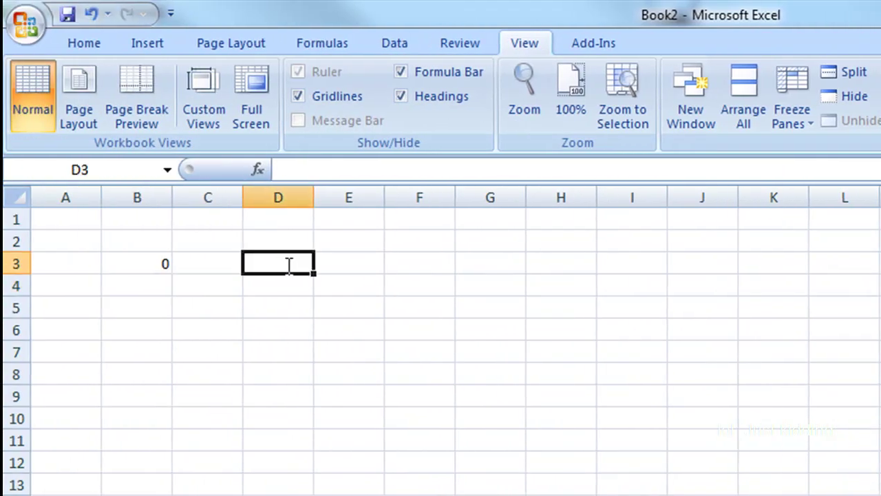
text(100)
key(Tab)
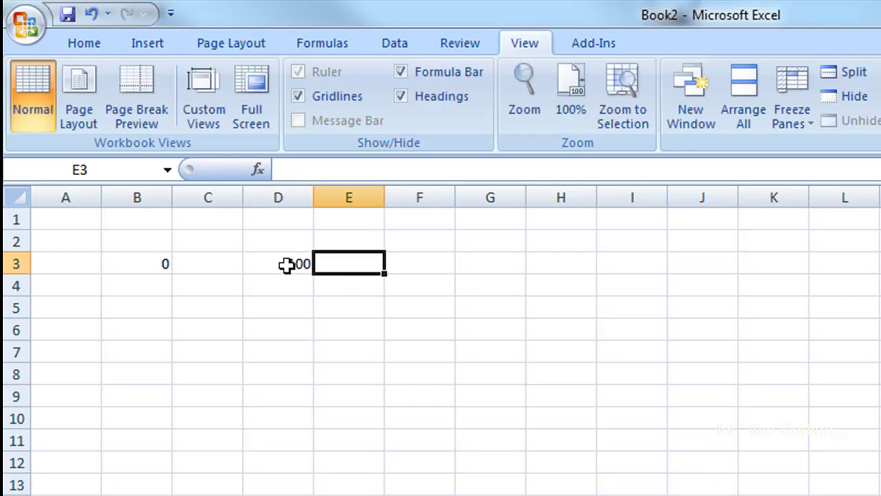
text(200)
key(Tab)
text(300)
key(Tab)
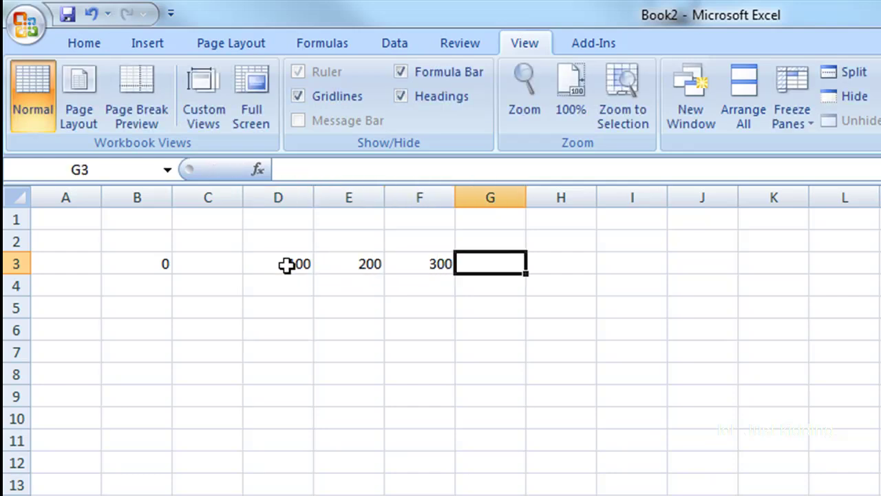
text(400)
key(Tab)
text(500)
key(Return)
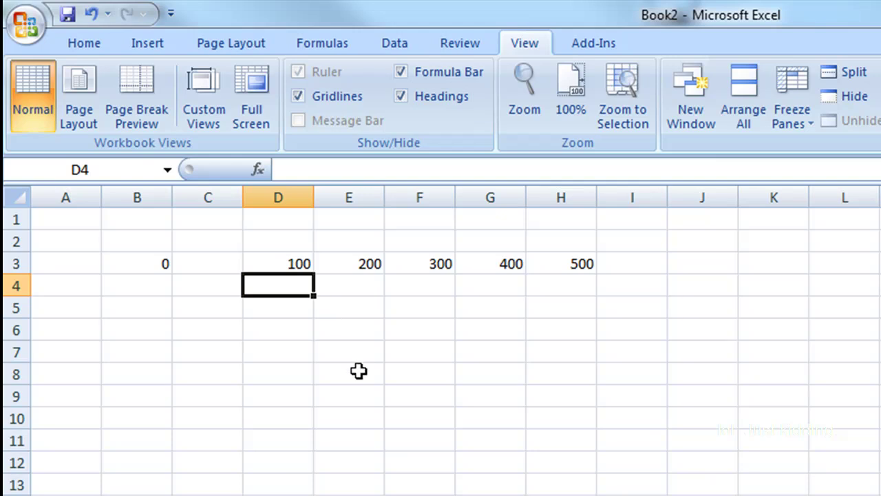
Fill D4, E4 and F4 with the doubled values 200, 400 and 600.
click(153, 264)
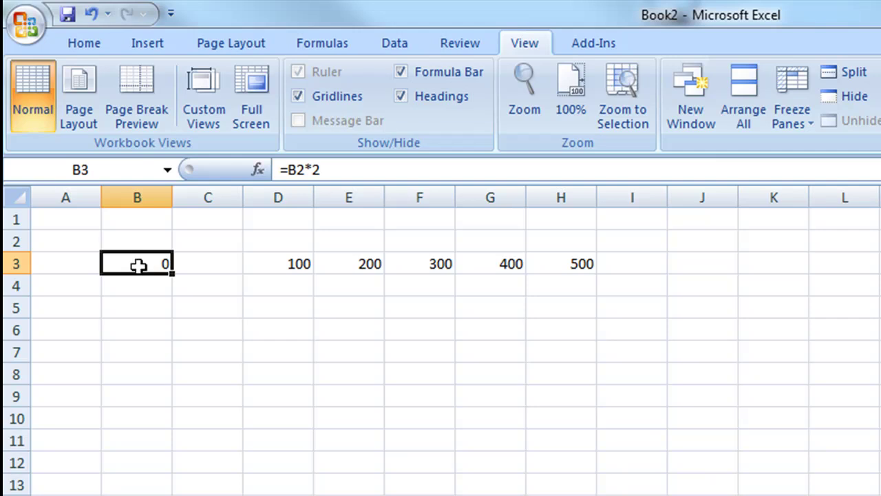
click(296, 288)
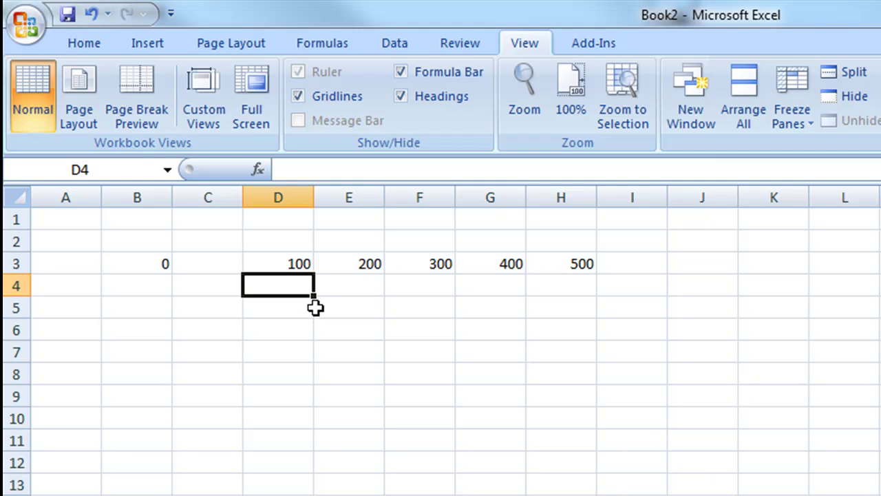
text(200)
key(Return)
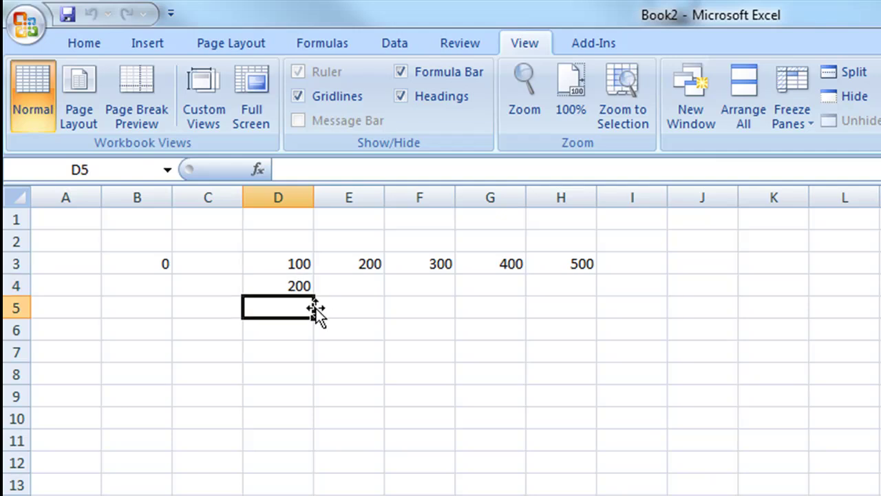
key(Up)
key(Right)
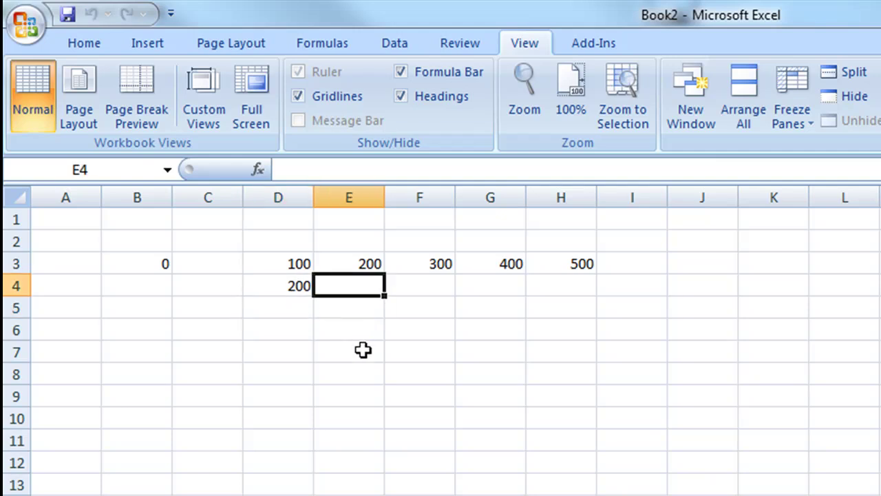
text(400)
key(Return)
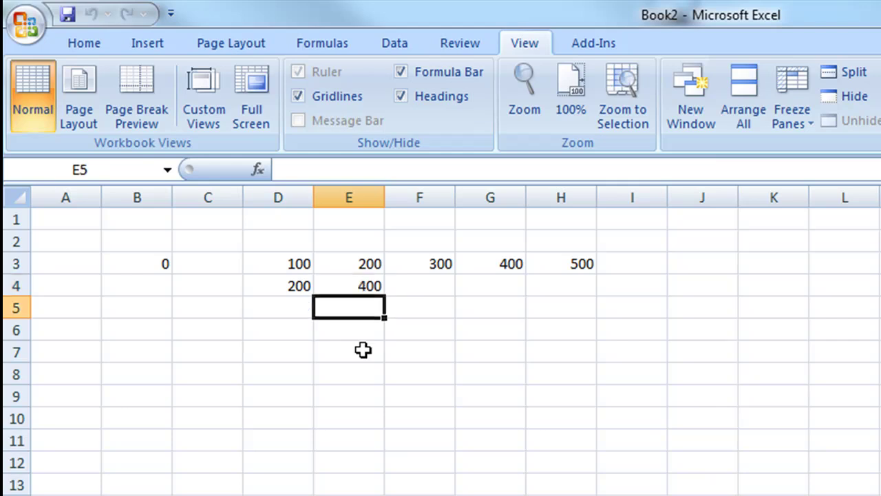
key(Up)
key(Right)
text(600)
key(Return)
Enter =G3*2 in G4 and =H3*2 in H4 to double the values above.
key(Up)
key(Right)
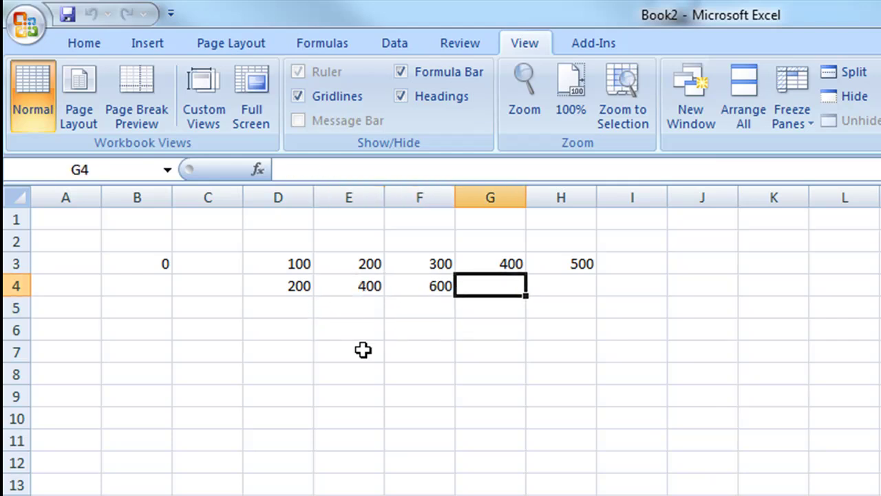
text(=G3*2)
key(Return)
key(Up)
key(Right)
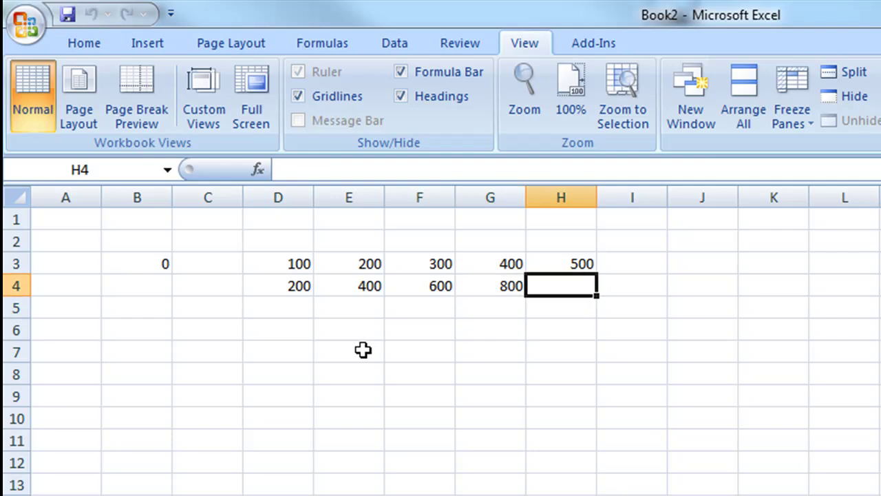
text(=H3*2)
key(Return)
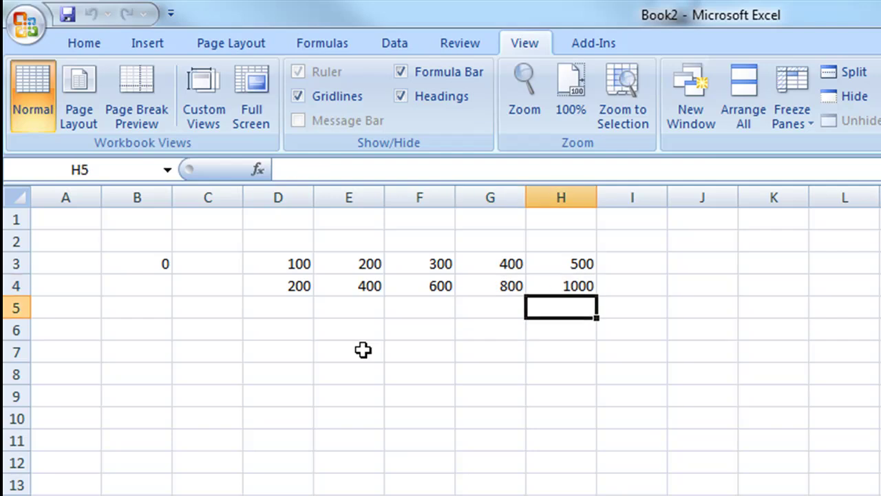